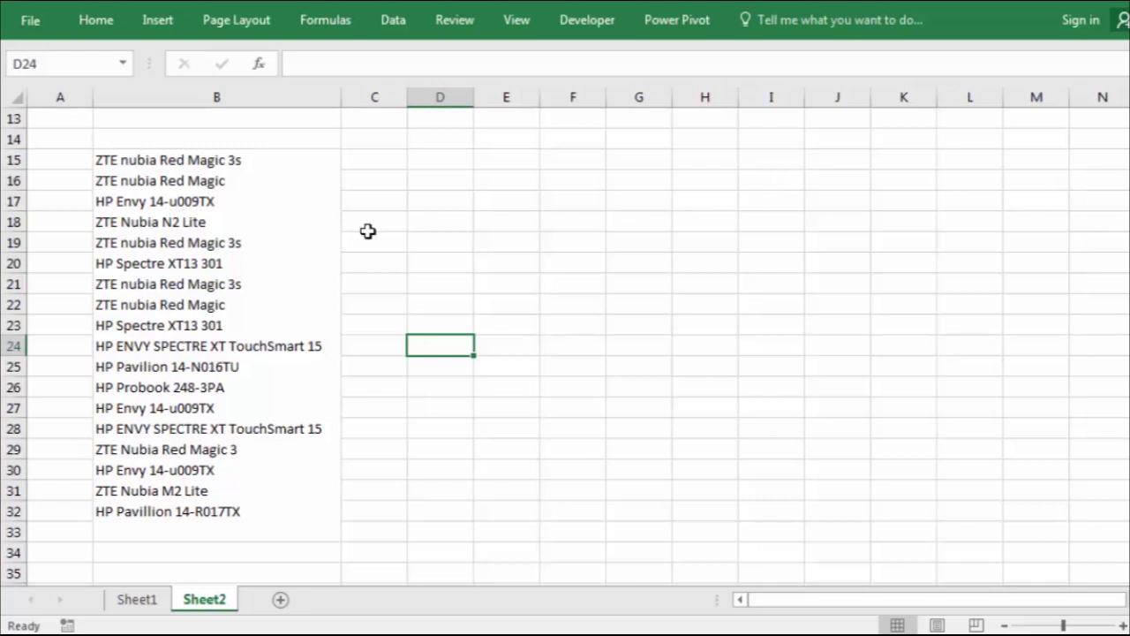
Step: Copy the full text from inside the multi-line cell B15
left_click(282, 231)
key("ctrl+a")
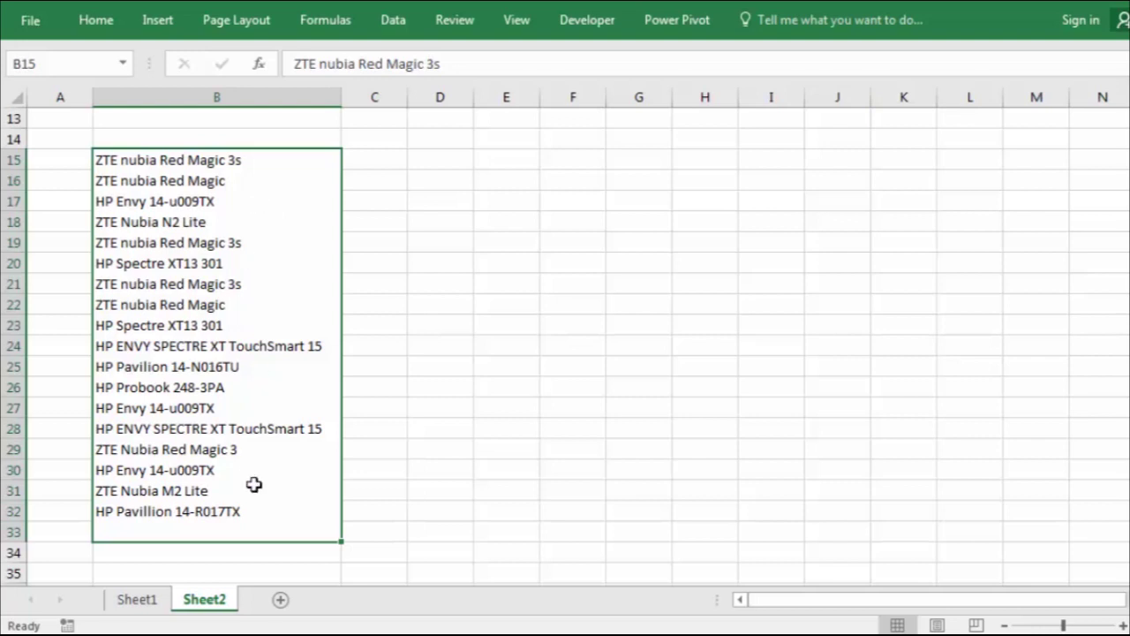
left_click(440, 365)
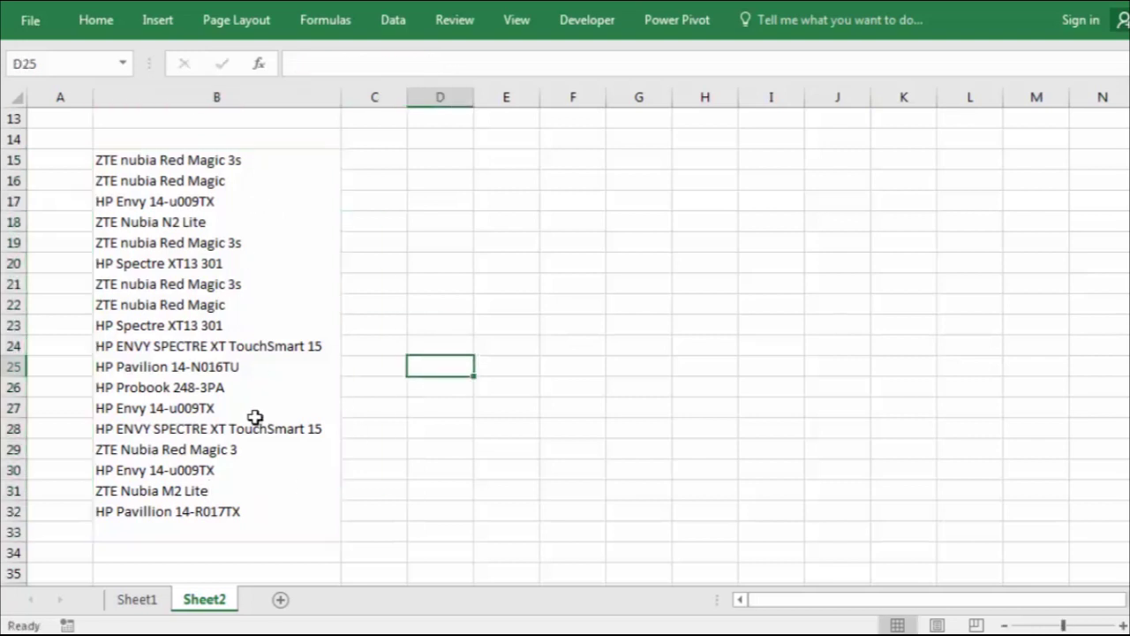
double_click(254, 417)
left_click_drag(265, 497, 88, 165)
right_click(130, 201)
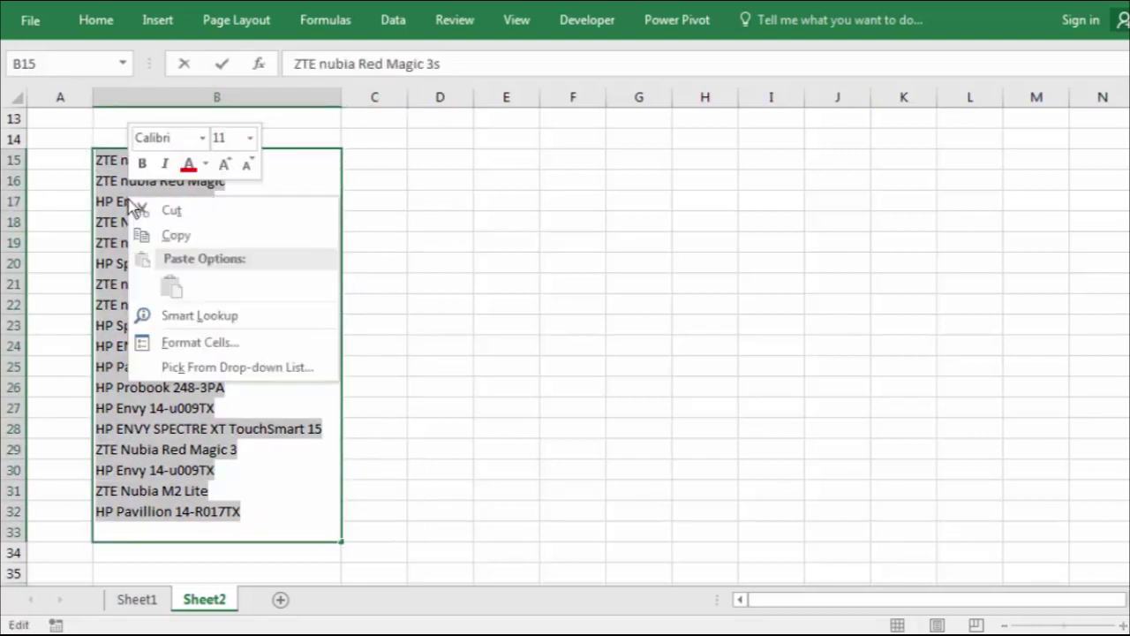
left_click(176, 235)
Step: Paste it into D15 with Keep Text Only so each line fills its own row
left_click(386, 140)
right_click(432, 160)
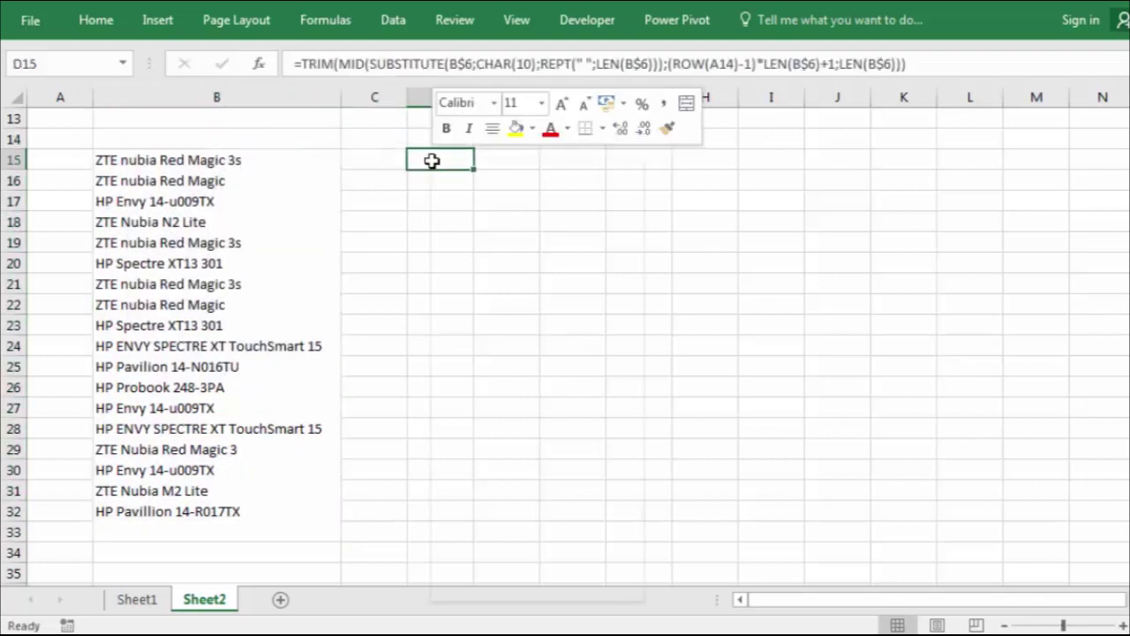
left_click(469, 243)
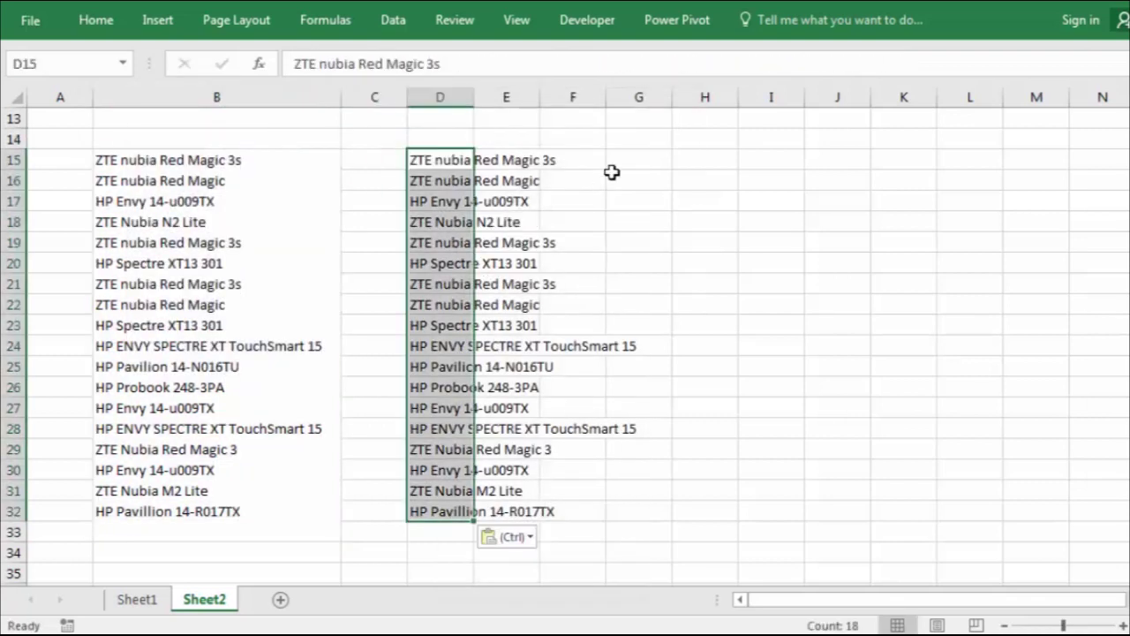
Step: Step through D15 to D32 to check each pasted model name
left_click(698, 142)
left_click(444, 159)
left_click(439, 182)
left_click(442, 220)
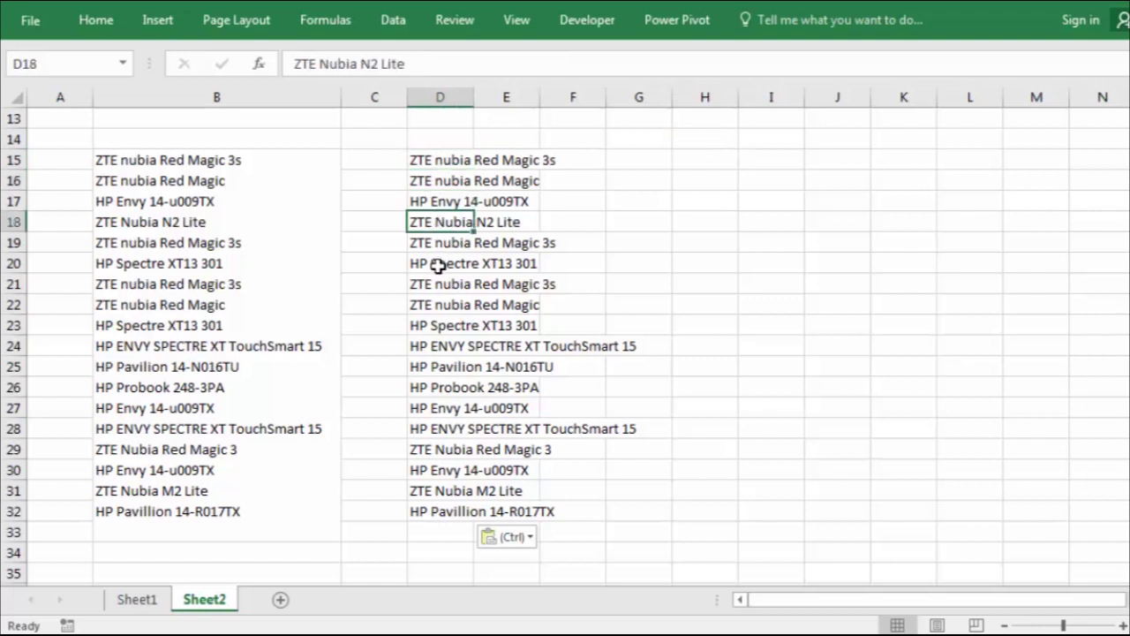
left_click(439, 265)
left_click(437, 305)
left_click(433, 346)
left_click(431, 387)
left_click(428, 428)
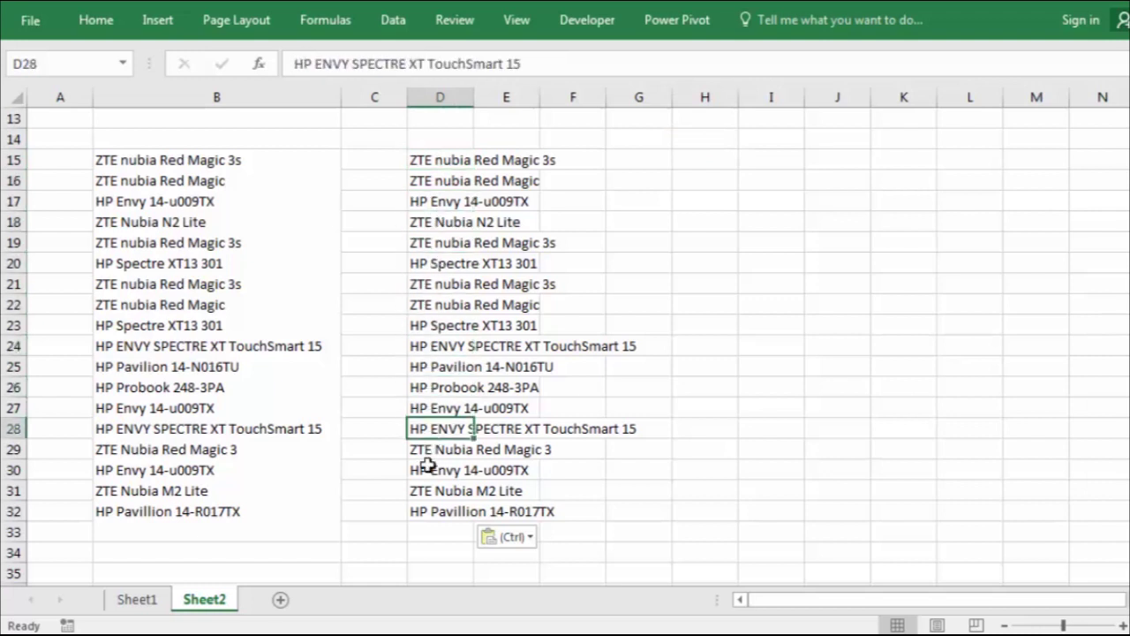
left_click(423, 470)
left_click(421, 491)
left_click(420, 512)
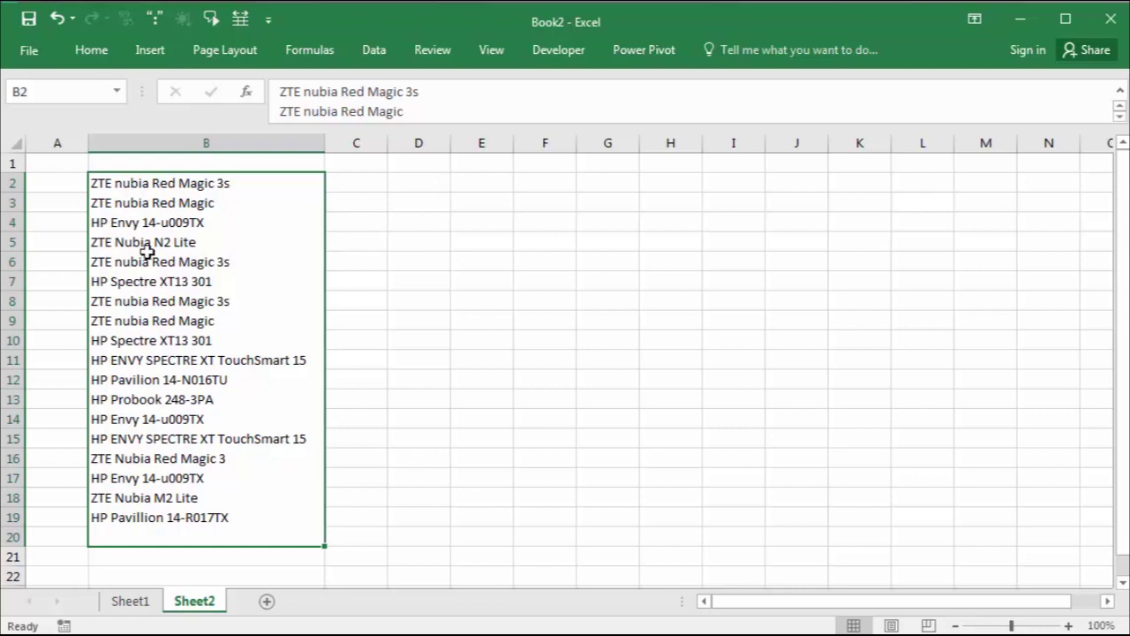
double_click(202, 222)
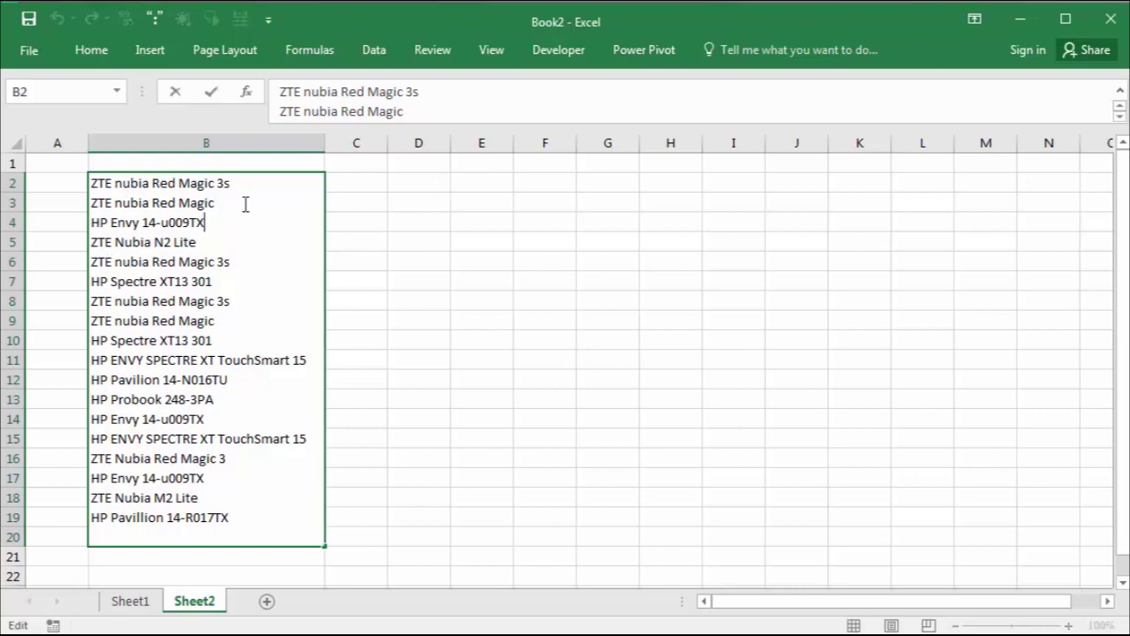
left_click(233, 262)
left_click(344, 263)
left_click(248, 195)
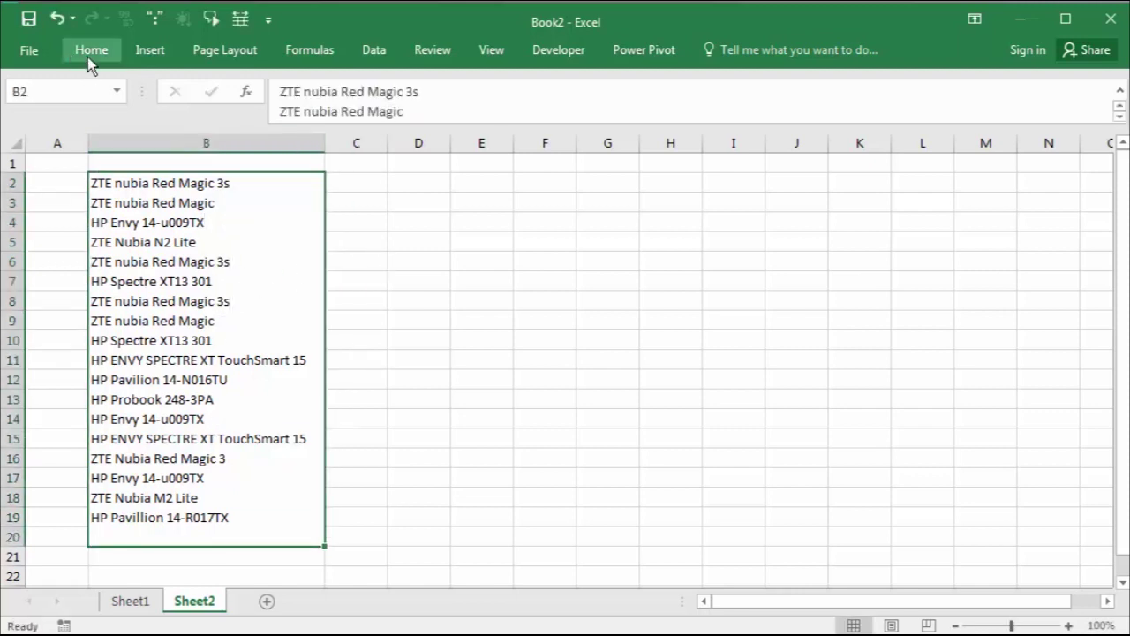
left_click(88, 51)
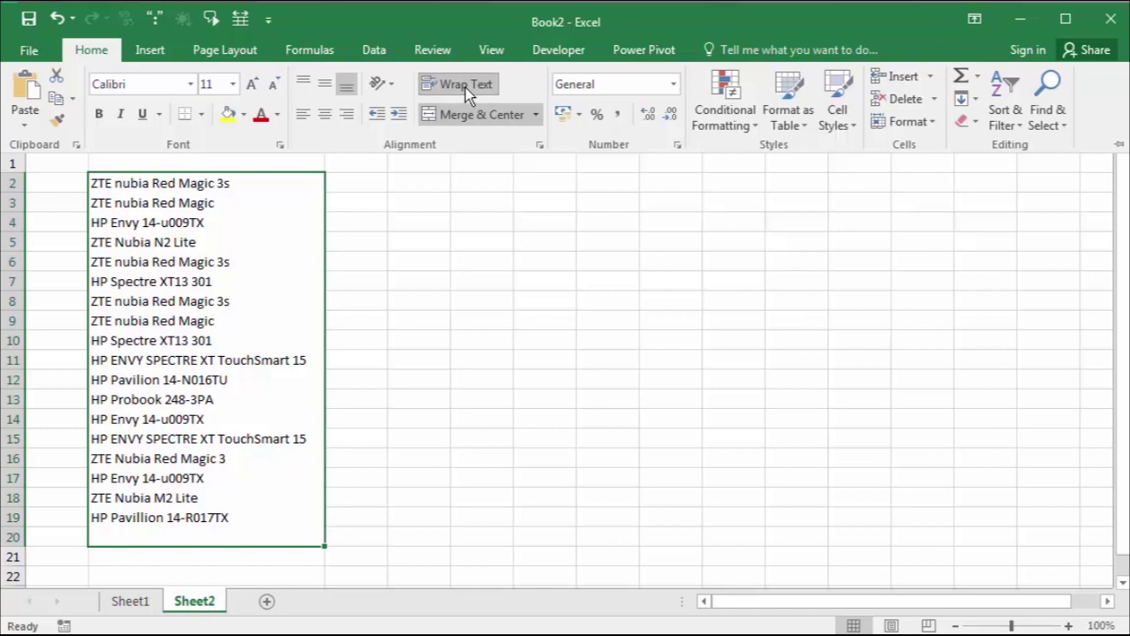
key("Escape")
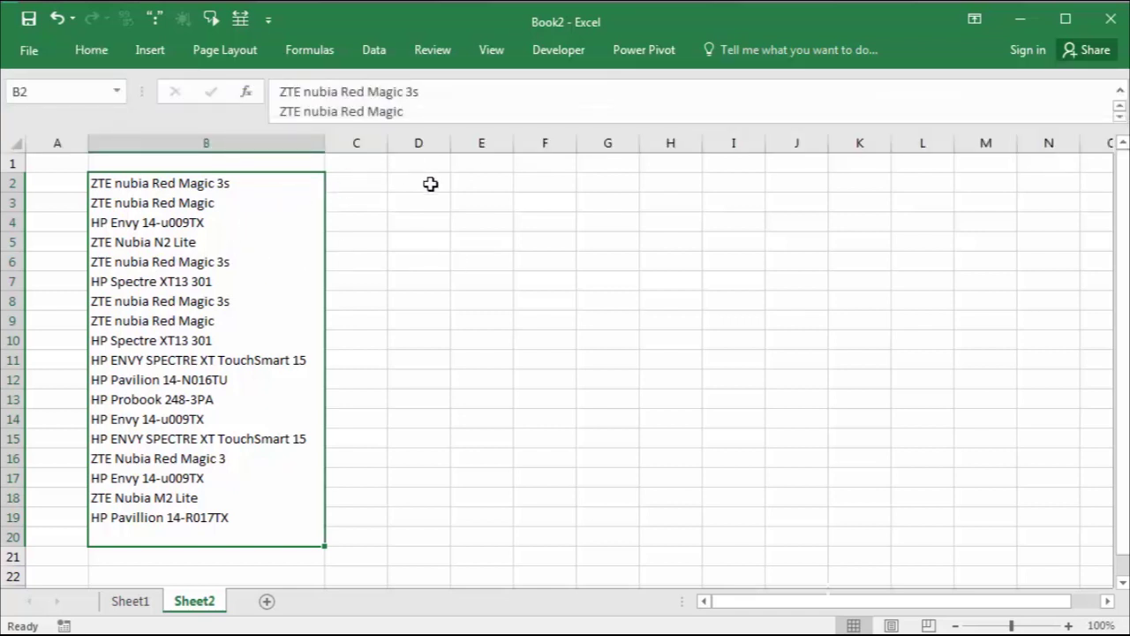
left_click_drag(432, 183, 431, 518)
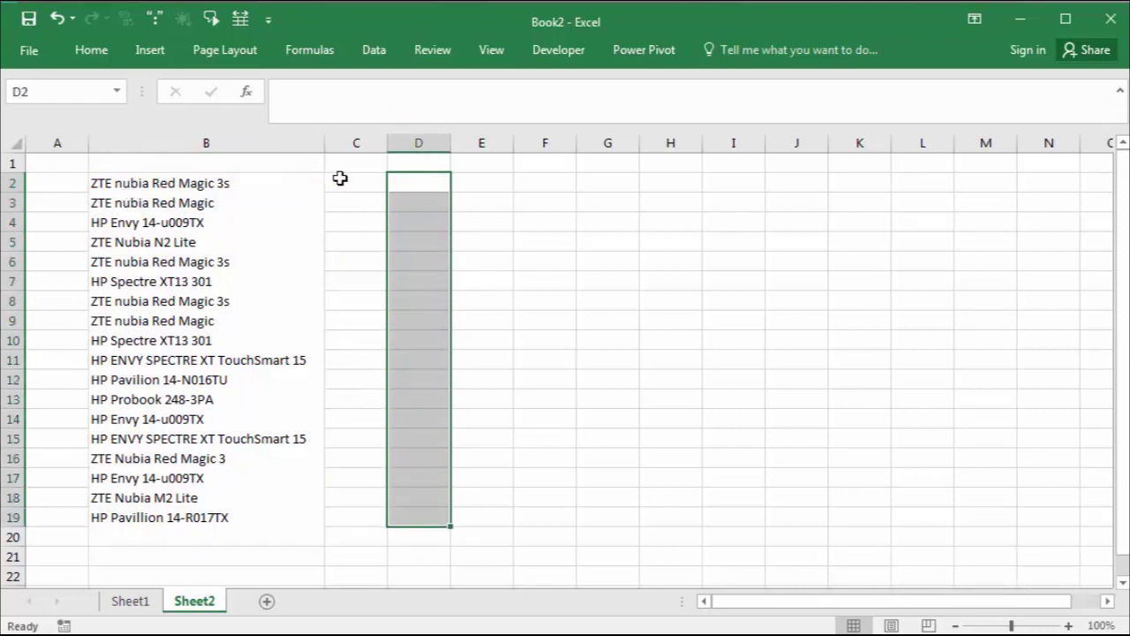
left_click(412, 183)
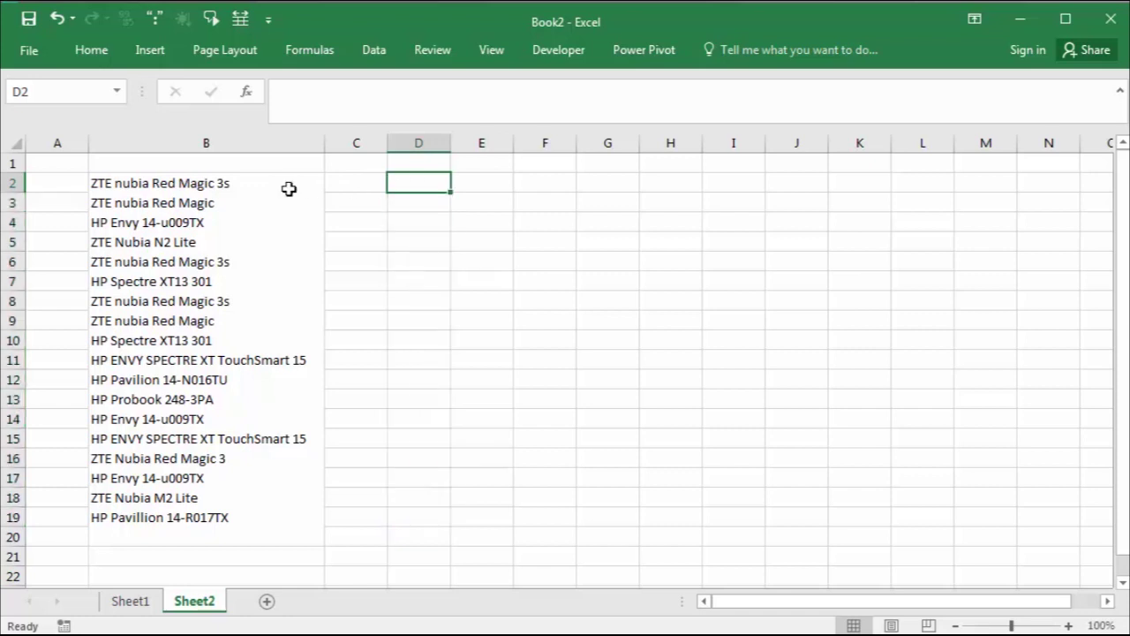
left_click(427, 198)
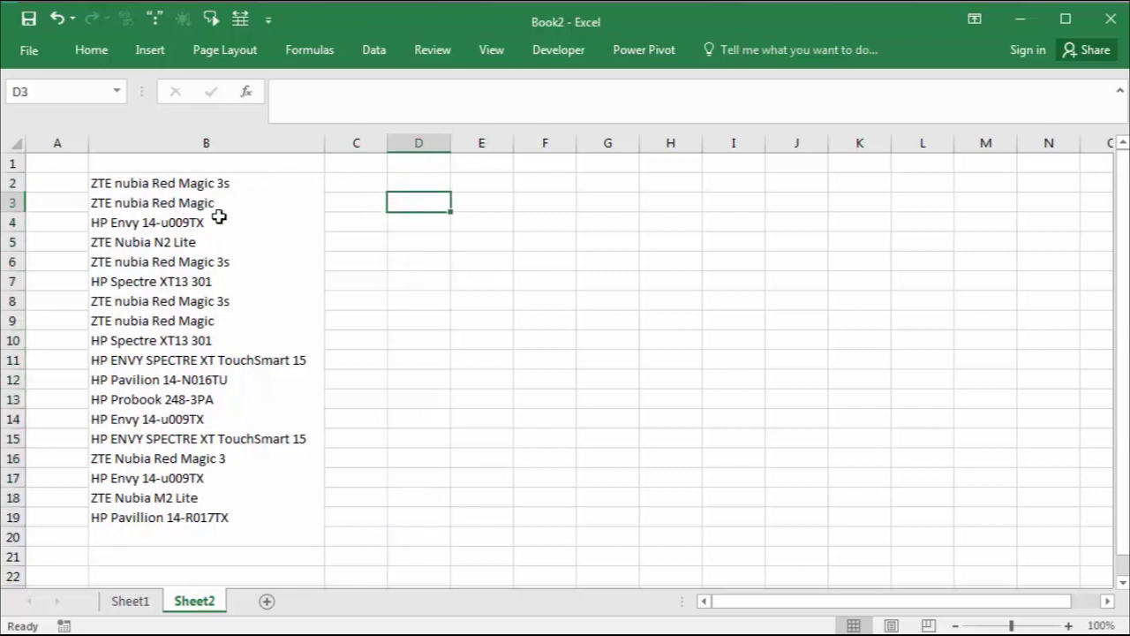
left_click(438, 225)
left_click(421, 538)
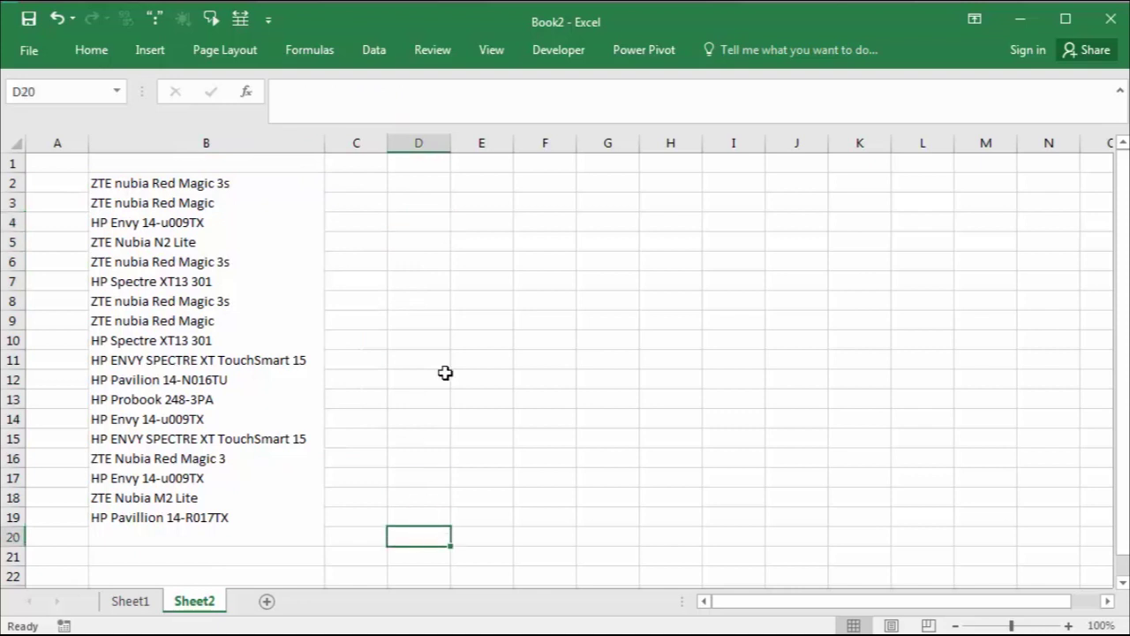
left_click(417, 186)
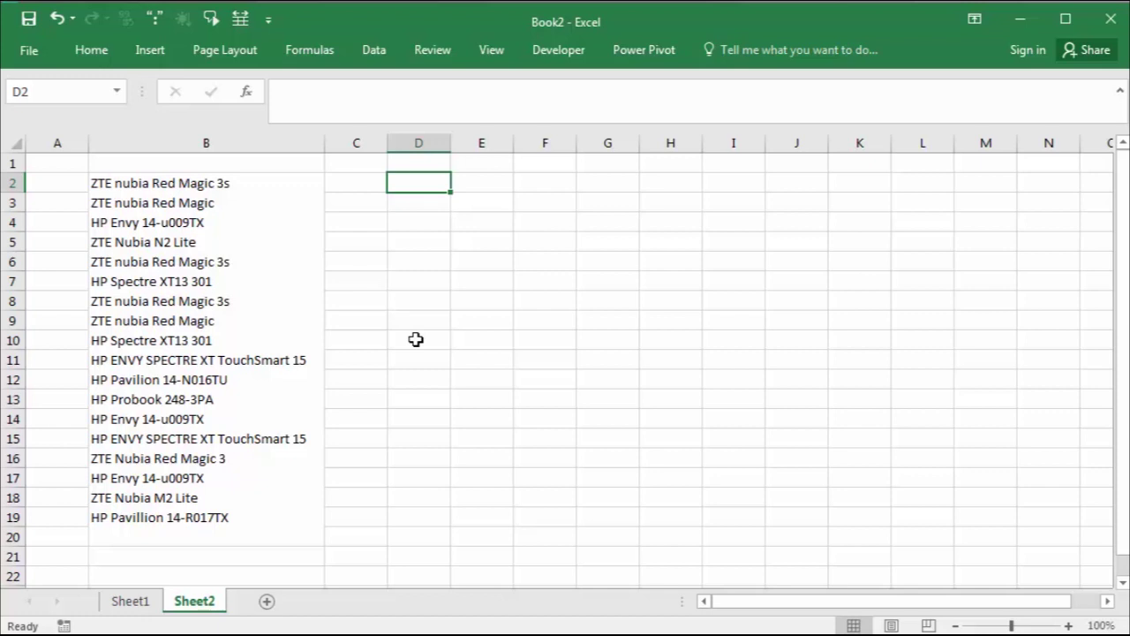
Step: Start D2 with =SUBSTITUTE(B$2; using the row-locked B2 reference
type("=")
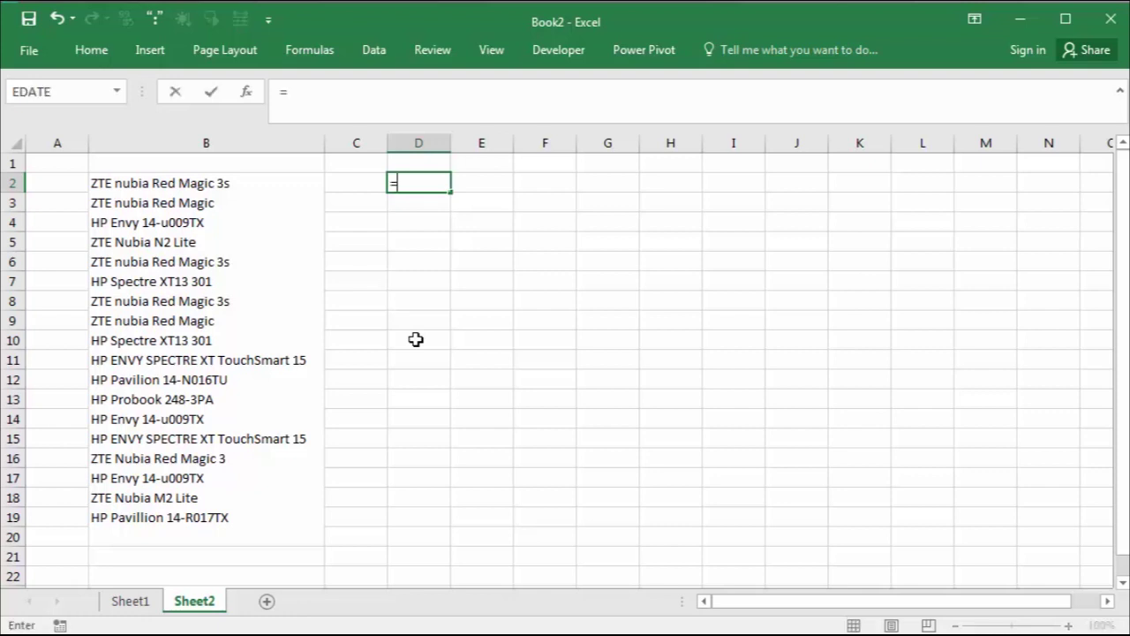
type("sub")
key("Tab")
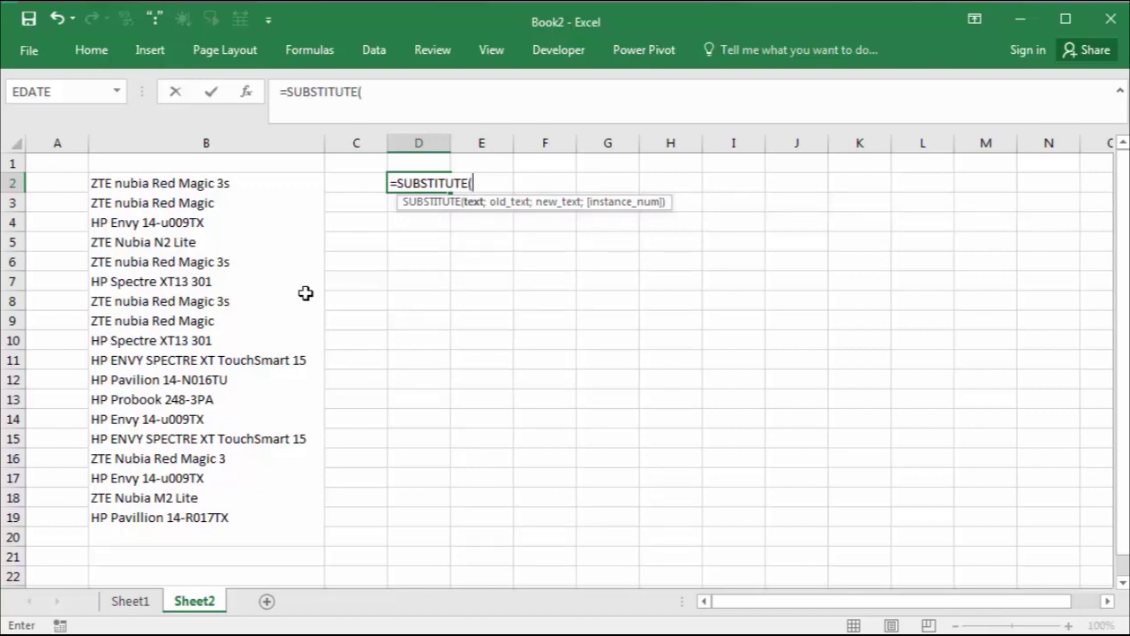
key("Left")
key("Left")
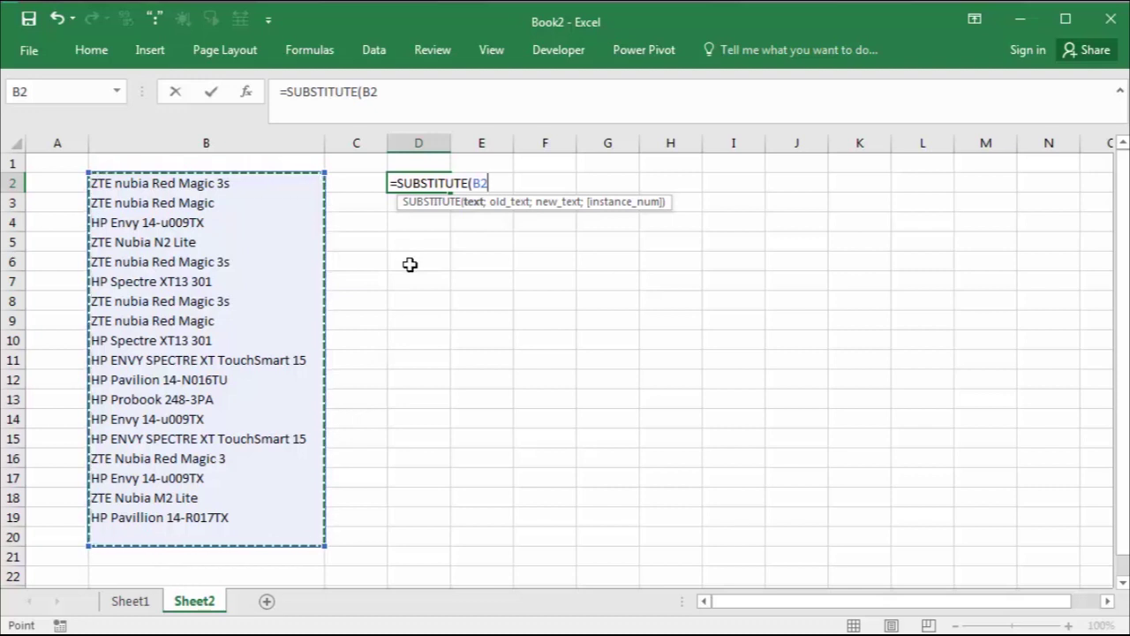
key("F4")
key("F4")
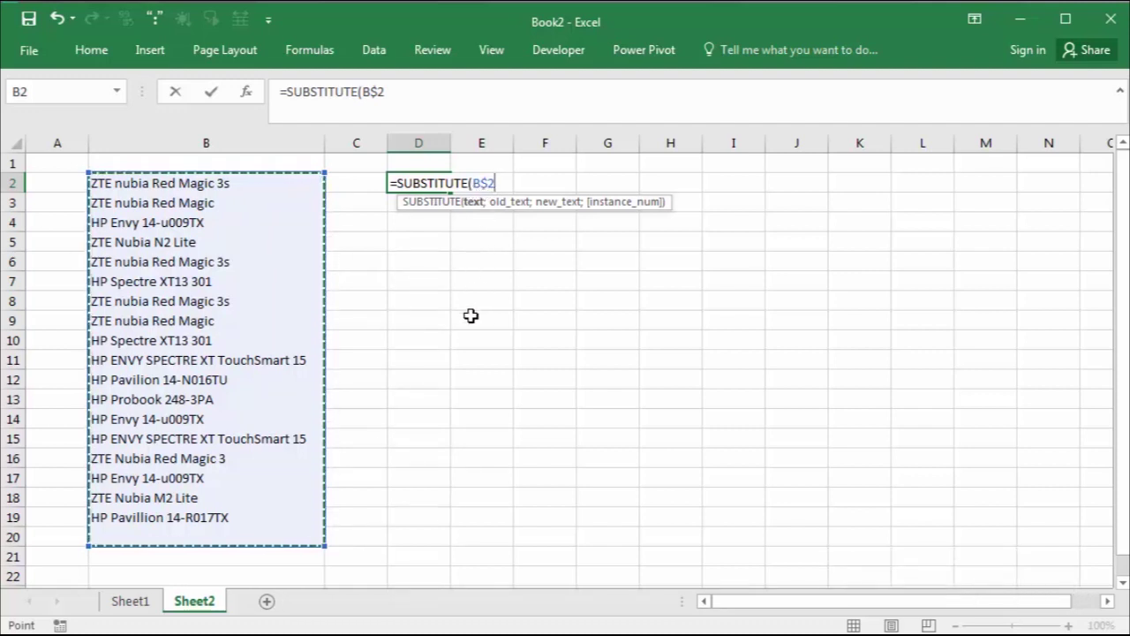
type(";")
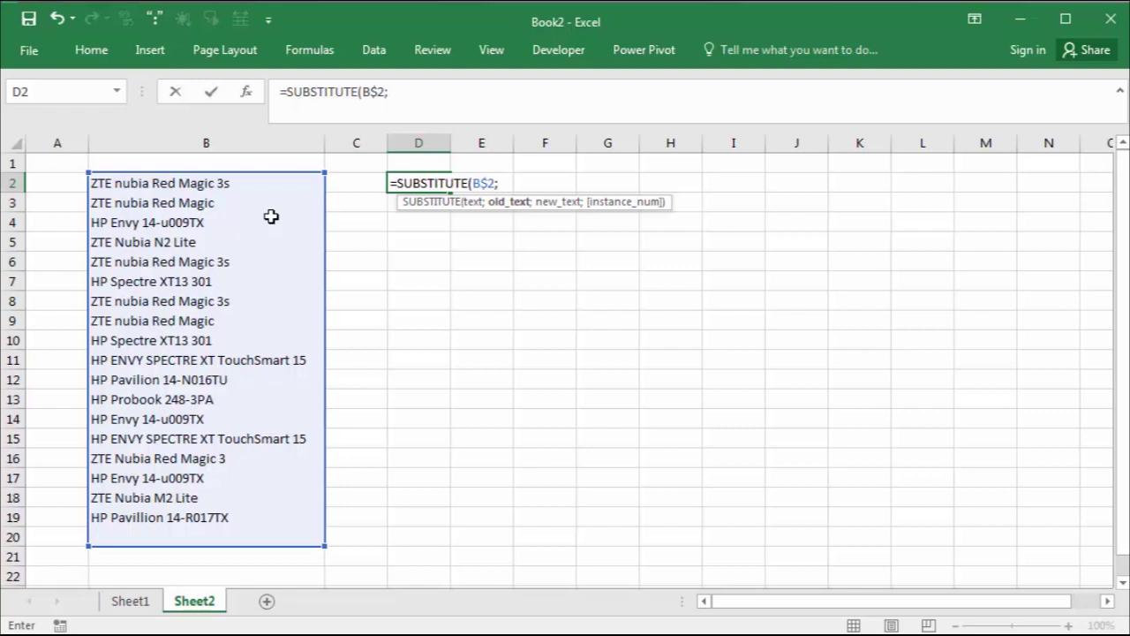
Step: Add CHAR(10) as the line-break text for SUBSTITUTE to replace
type("cha")
key("Tab")
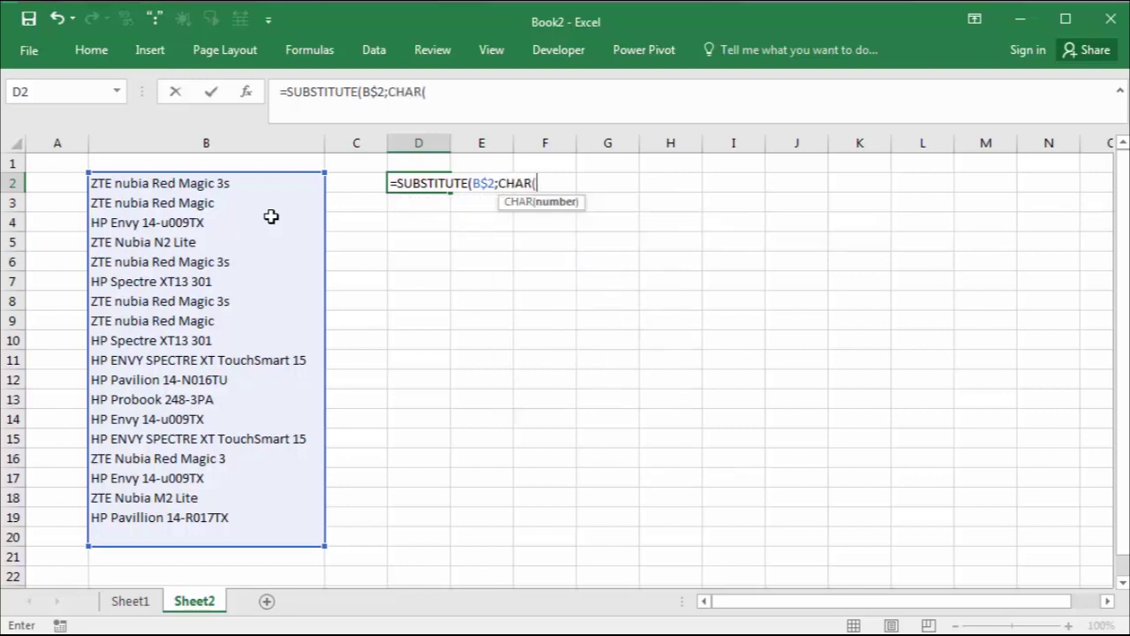
type("10)")
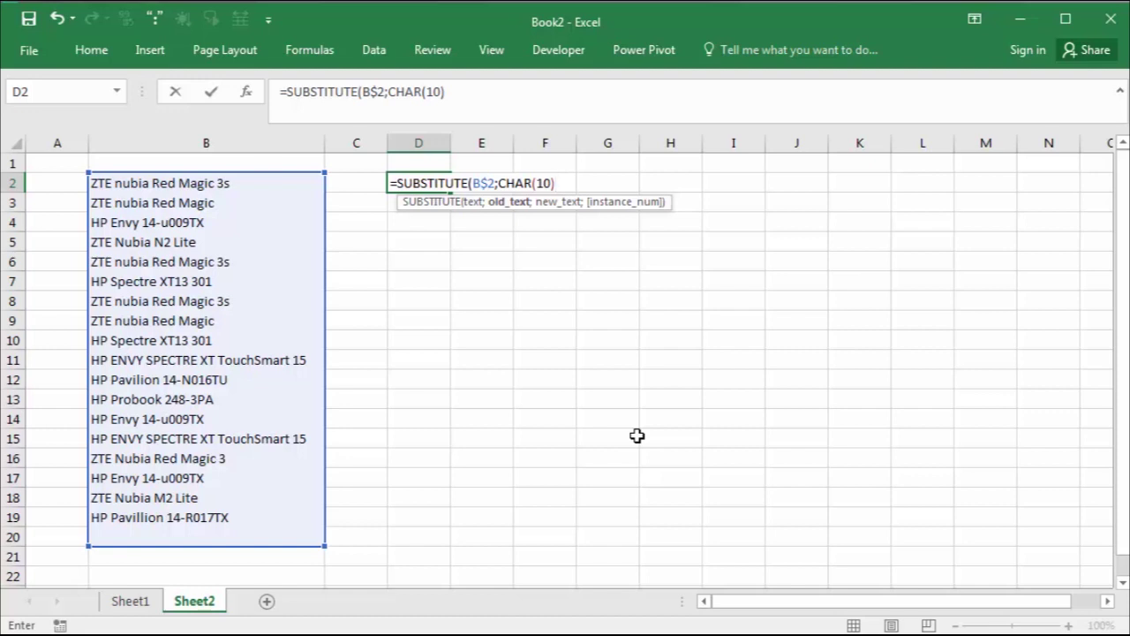
type(";")
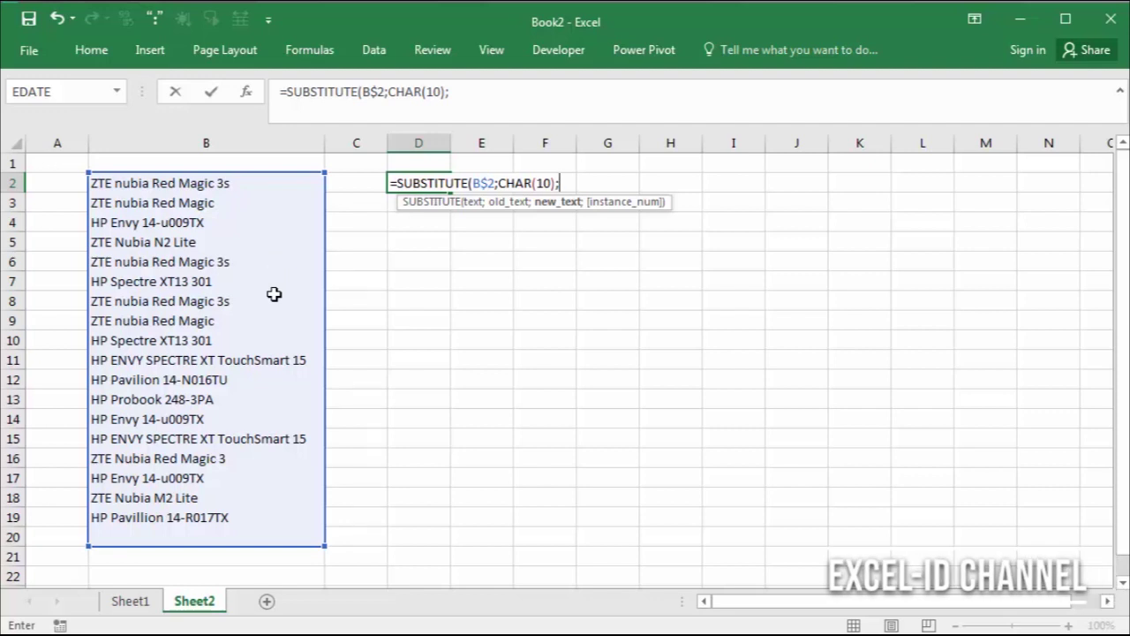
Step: Add REPT(" ";LEN(B$2)) as the replacement text in the SUBSTITUTE formula
type("rep")
key("Down")
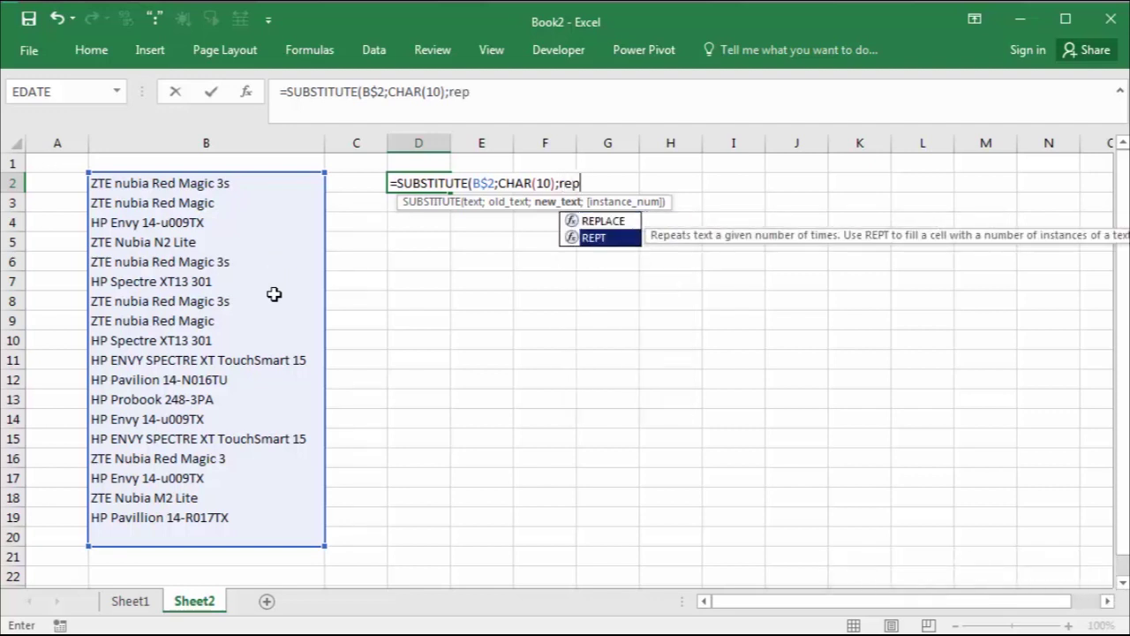
key("Tab")
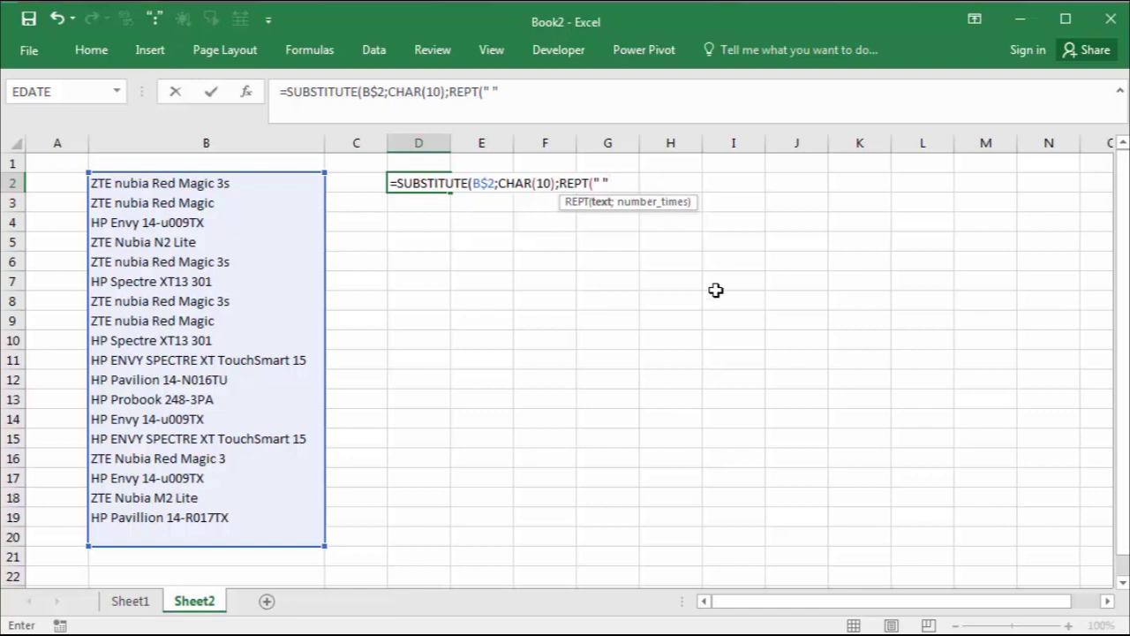
type(";")
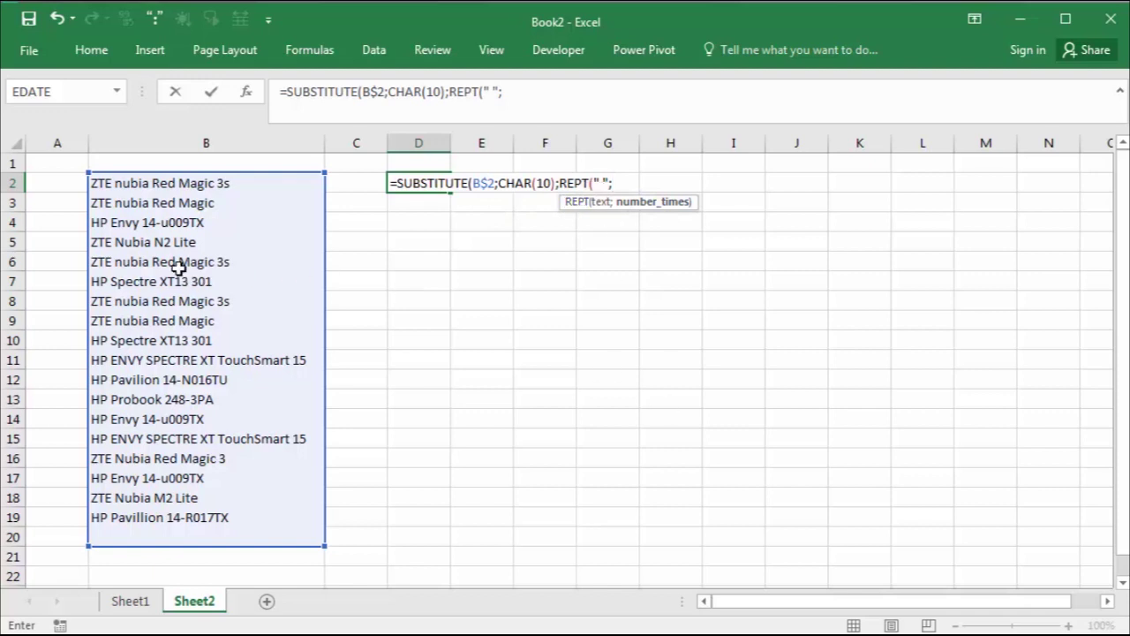
type("len")
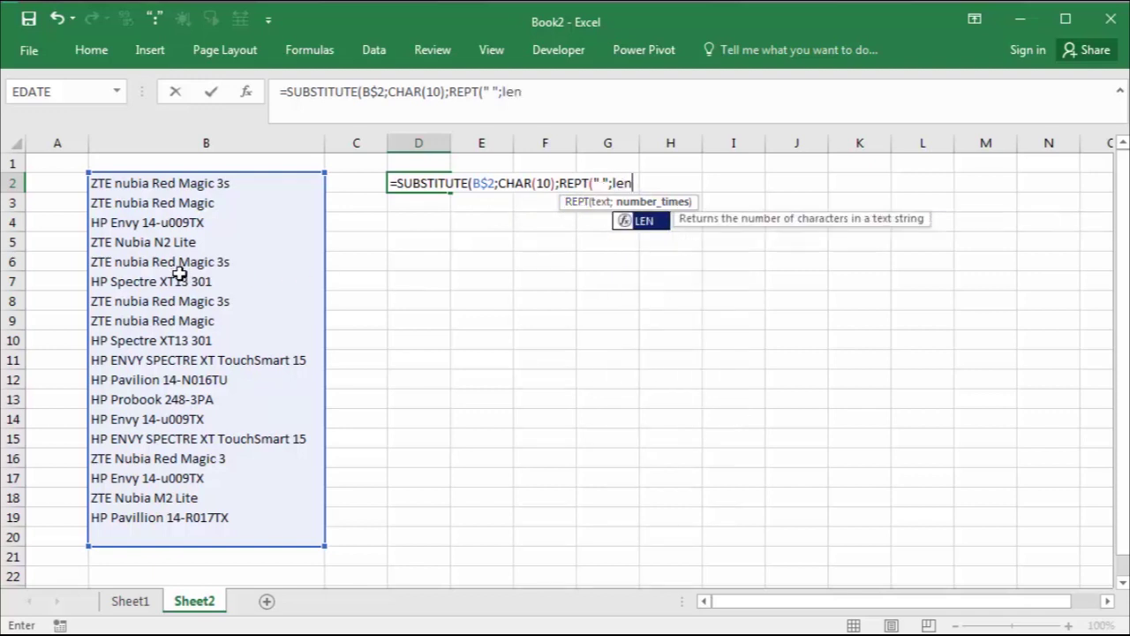
key("Tab")
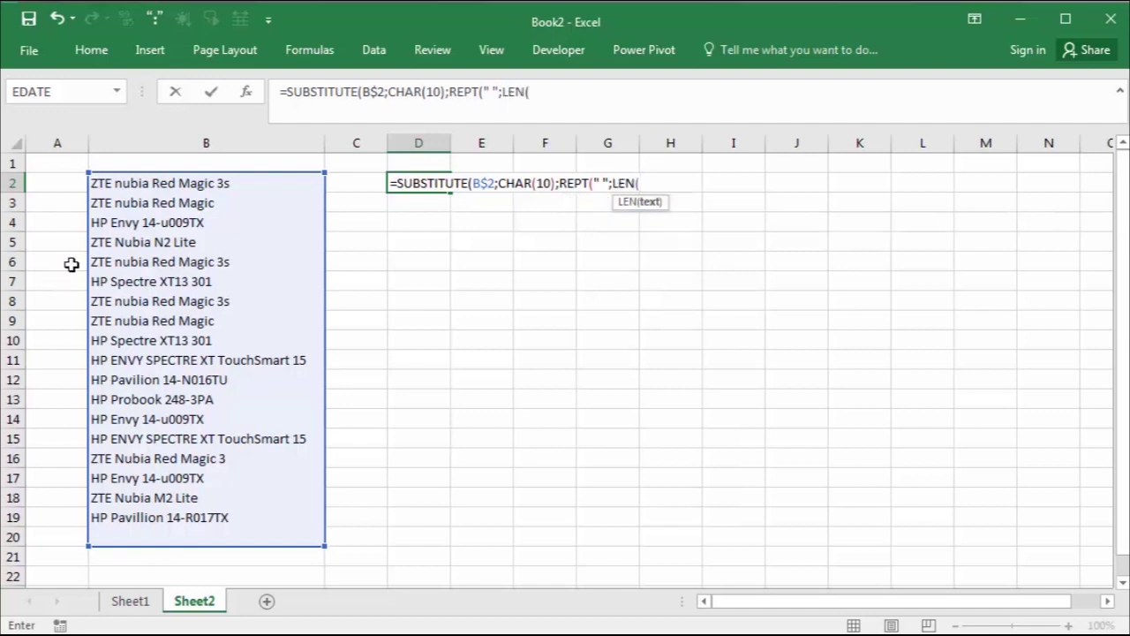
left_click(99, 272)
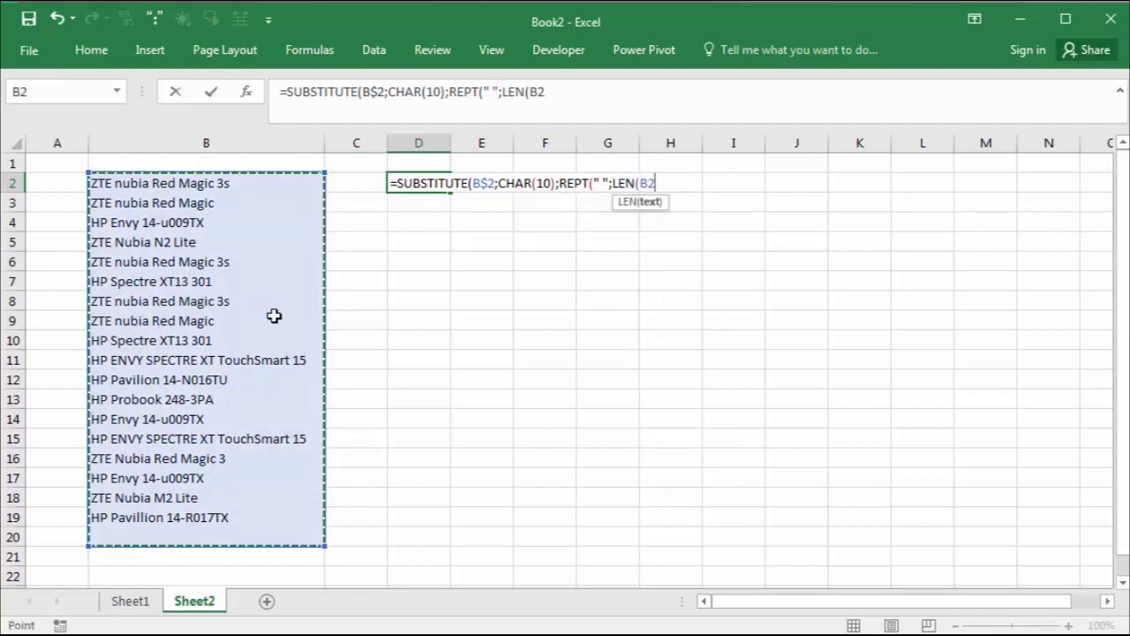
key("F4")
key("F4")
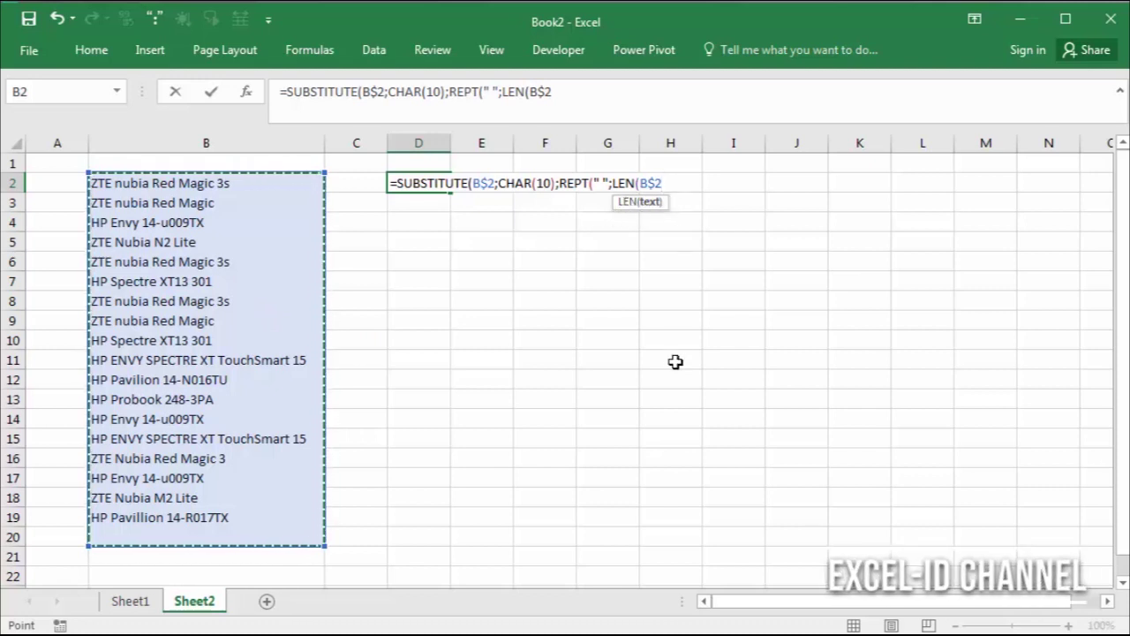
Step: Enter the formula, accepting Excel's correction to =SUBSTITUTE(B$2;CHAR(10);REPT(" ";LEN(B$2)))
key("Return")
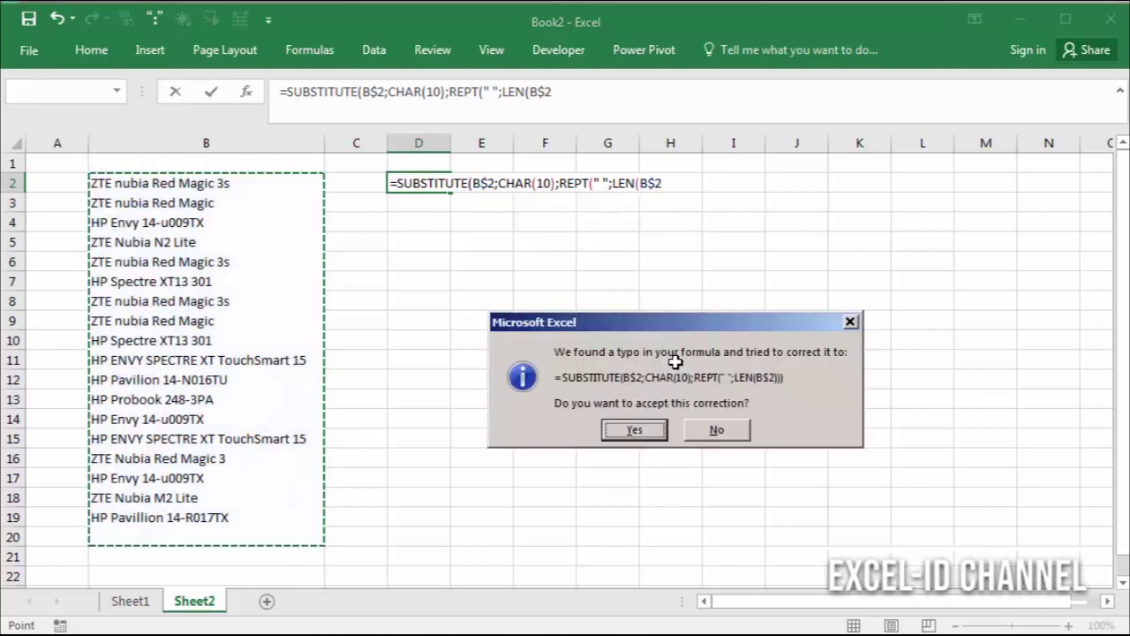
left_click_drag(678, 333, 543, 233)
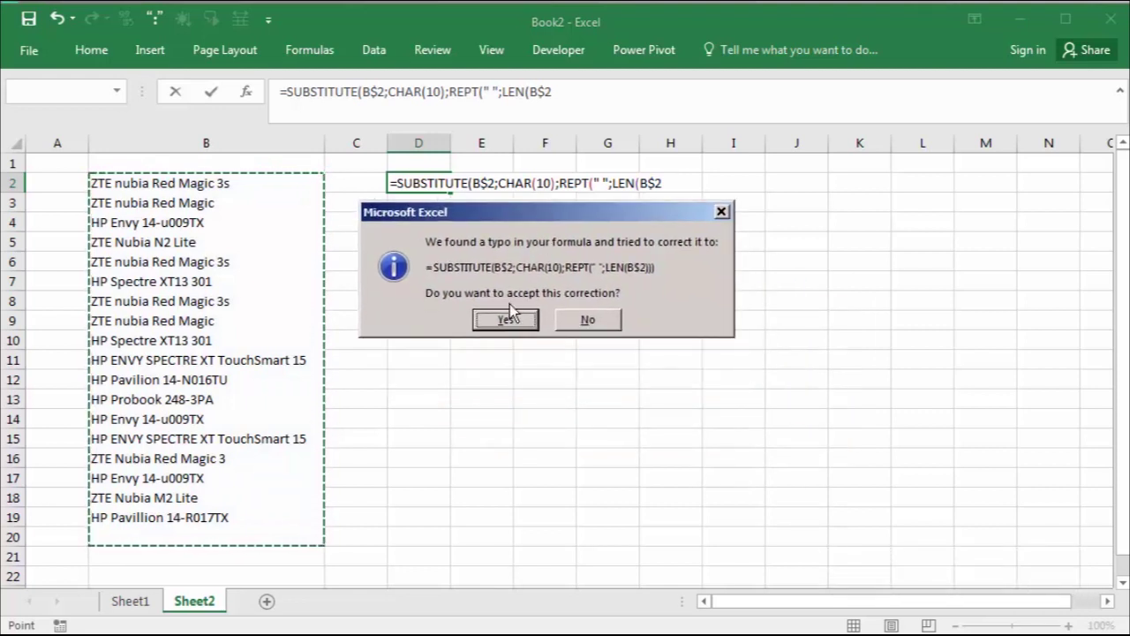
left_click(503, 323)
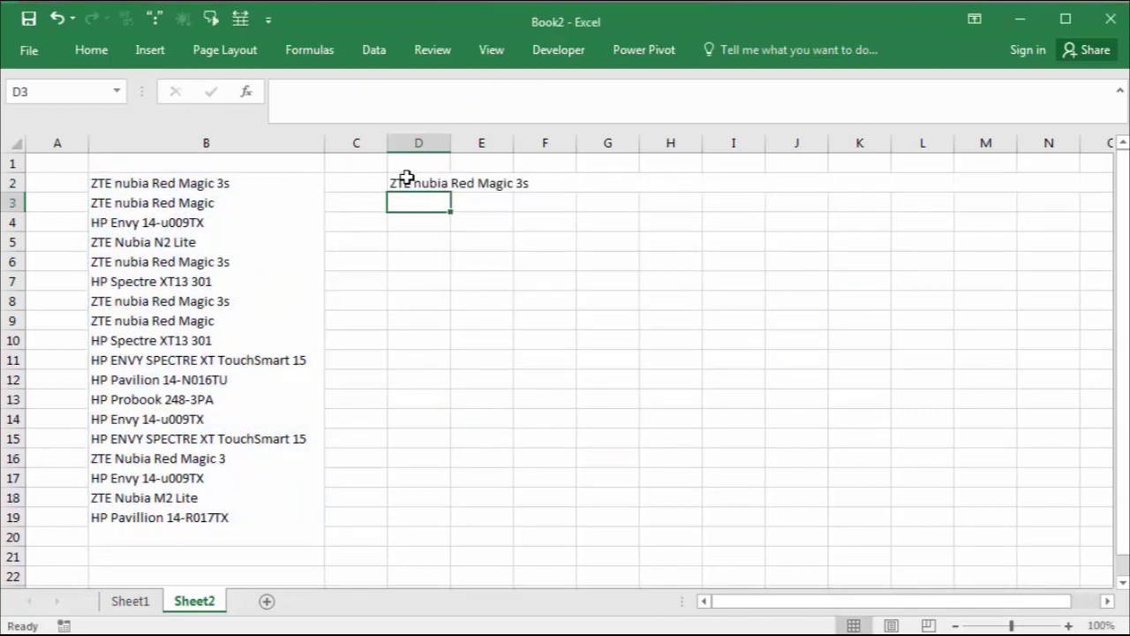
left_click(409, 181)
left_click(419, 240)
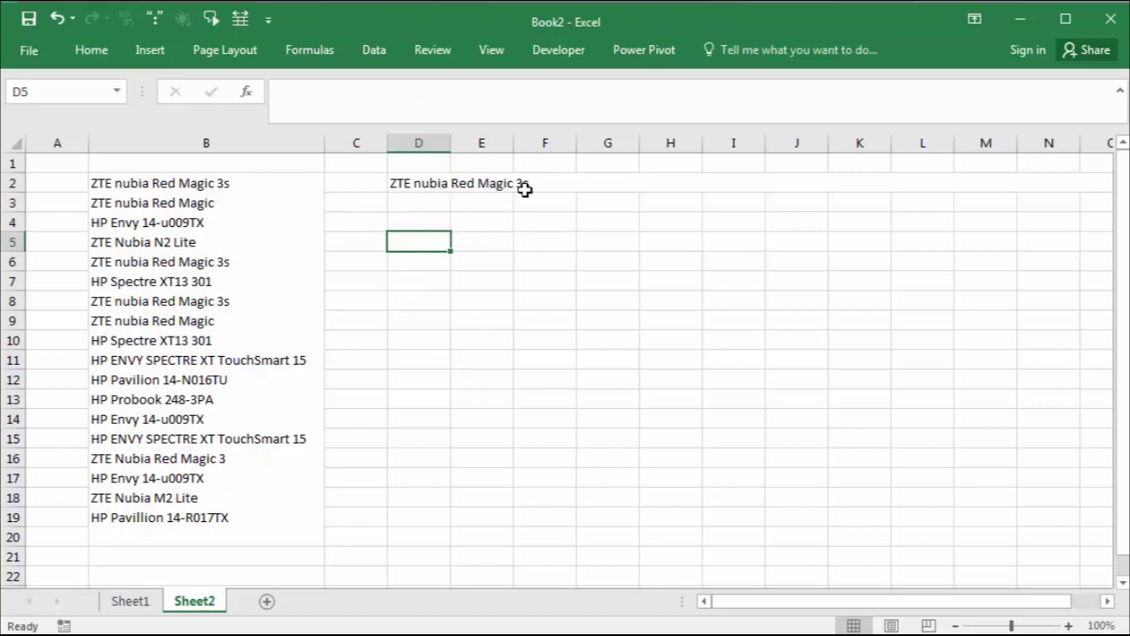
left_click(425, 180)
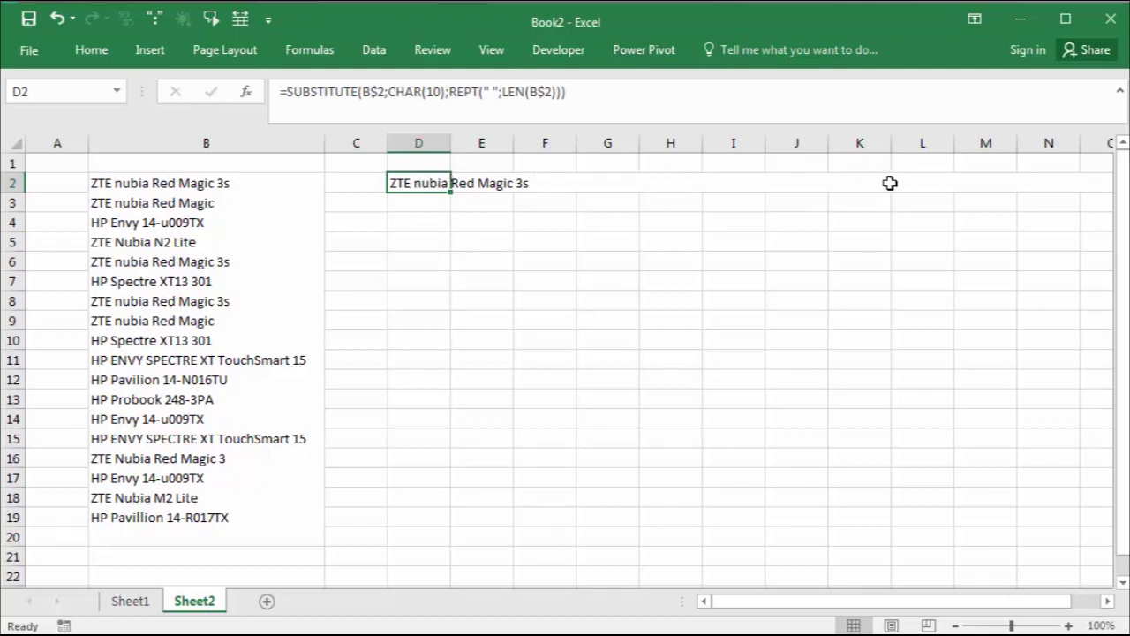
left_click_drag(159, 183, 159, 537)
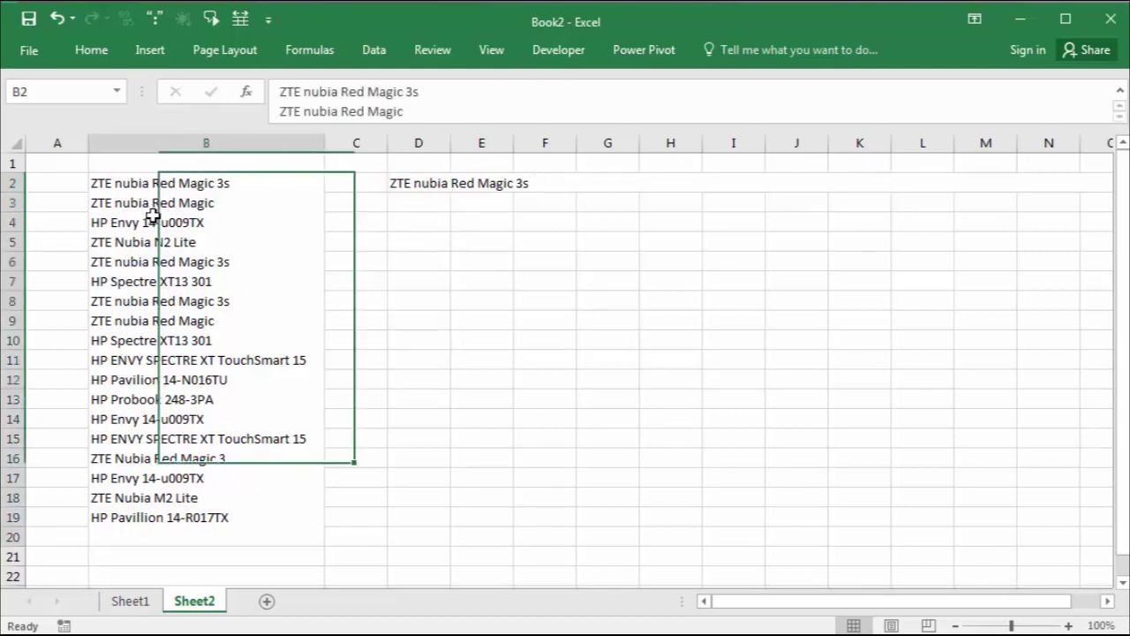
Step: Enter =LEN(B2) in D5 to see that B2 holds 391 characters
left_click(414, 236)
type("=len")
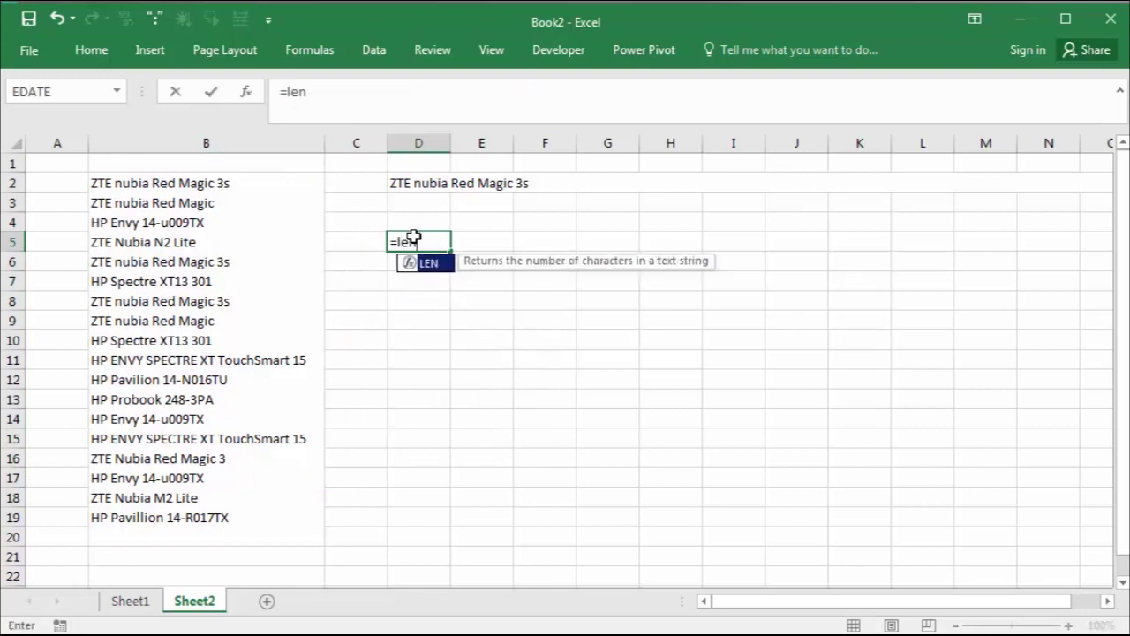
key("Tab")
left_click(209, 279)
key("Return")
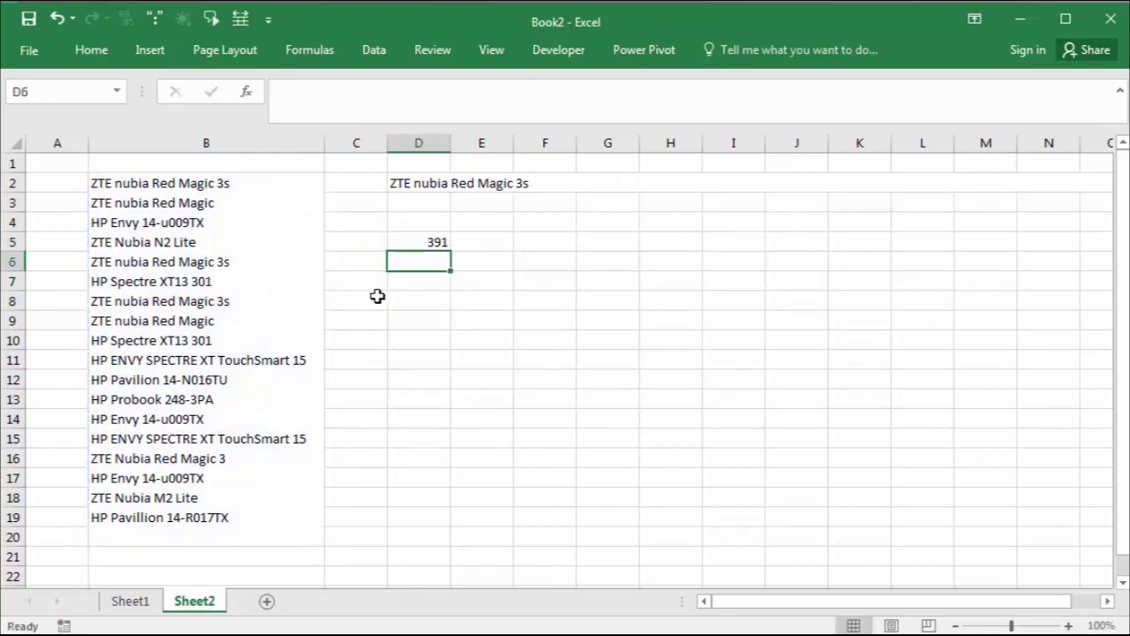
left_click_drag(177, 183, 236, 256)
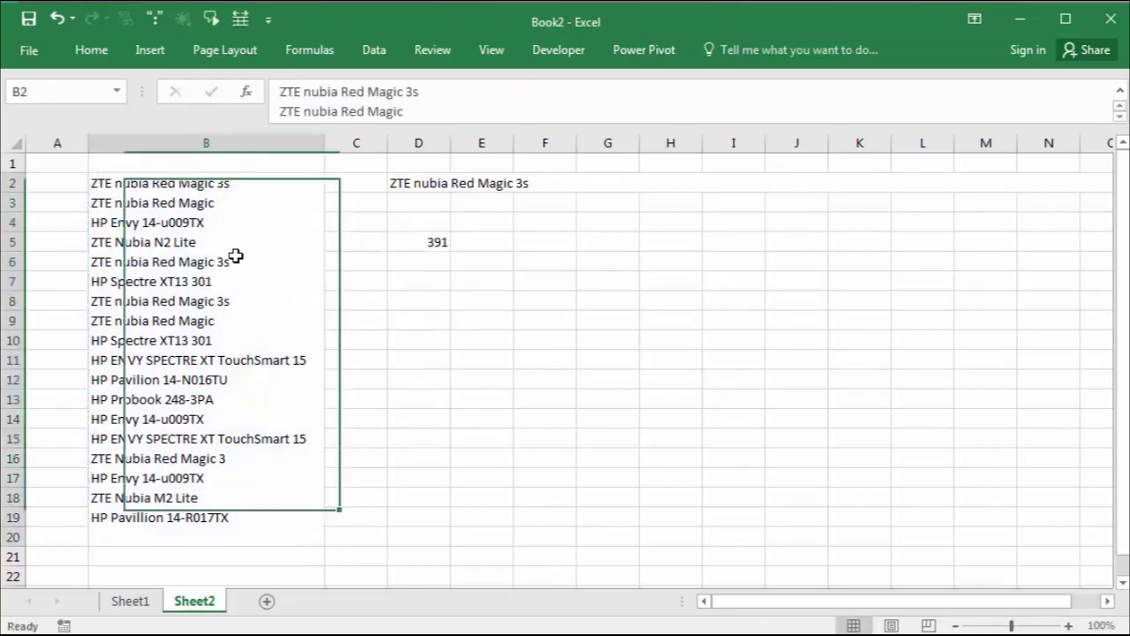
left_click(398, 247)
left_click(416, 183)
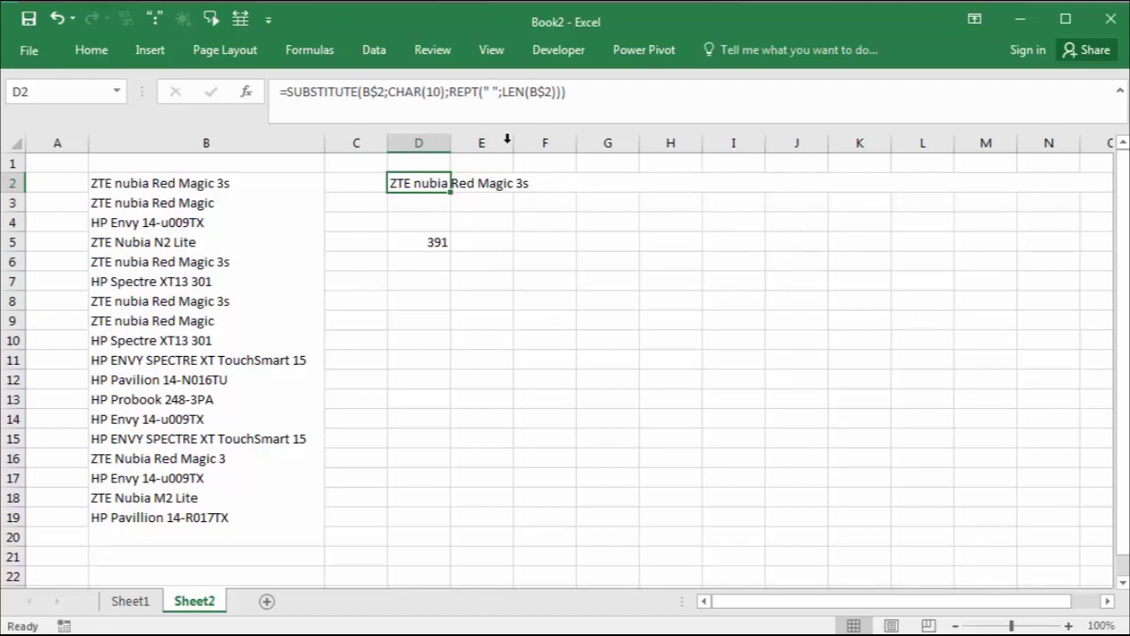
Step: Leave D2's SUBSTITUTE formula unchanged and clear the LEN check from D5
double_click(434, 183)
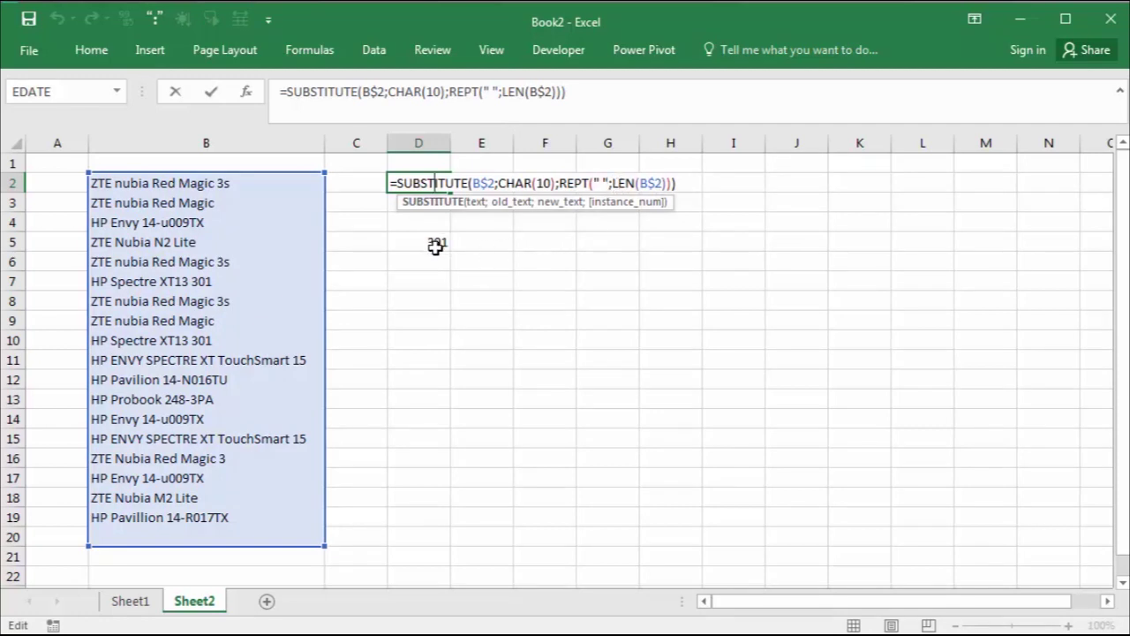
key("Return")
left_click(433, 244)
key("Delete")
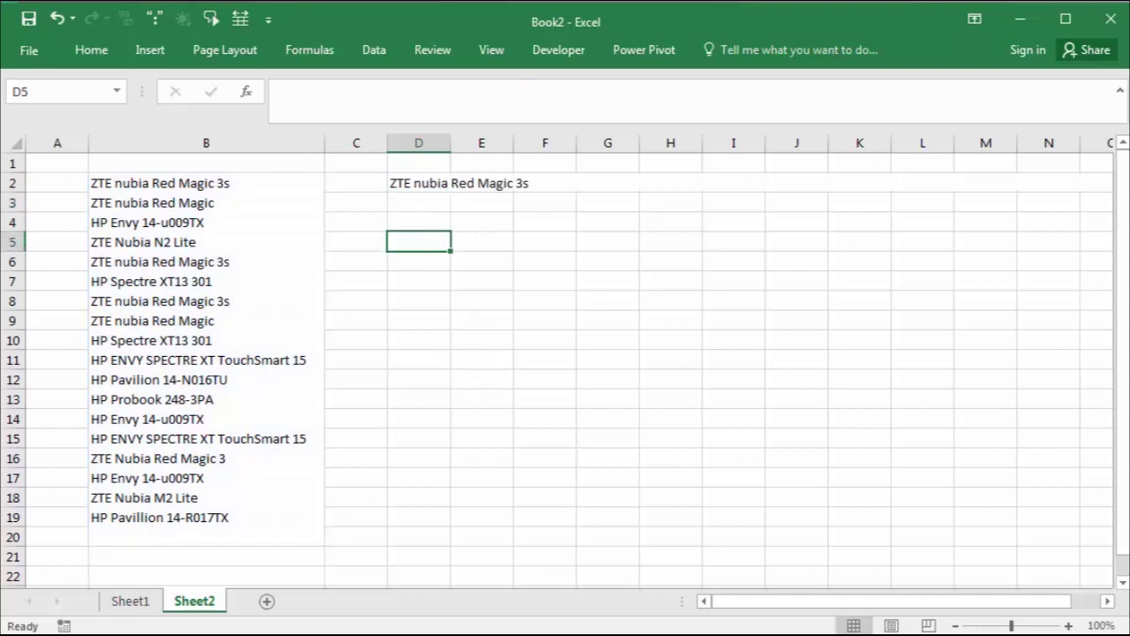
Step: Widen column D to view D2's full result, then undo the widening
left_click_drag(450, 145, 1112, 145)
left_click(474, 142)
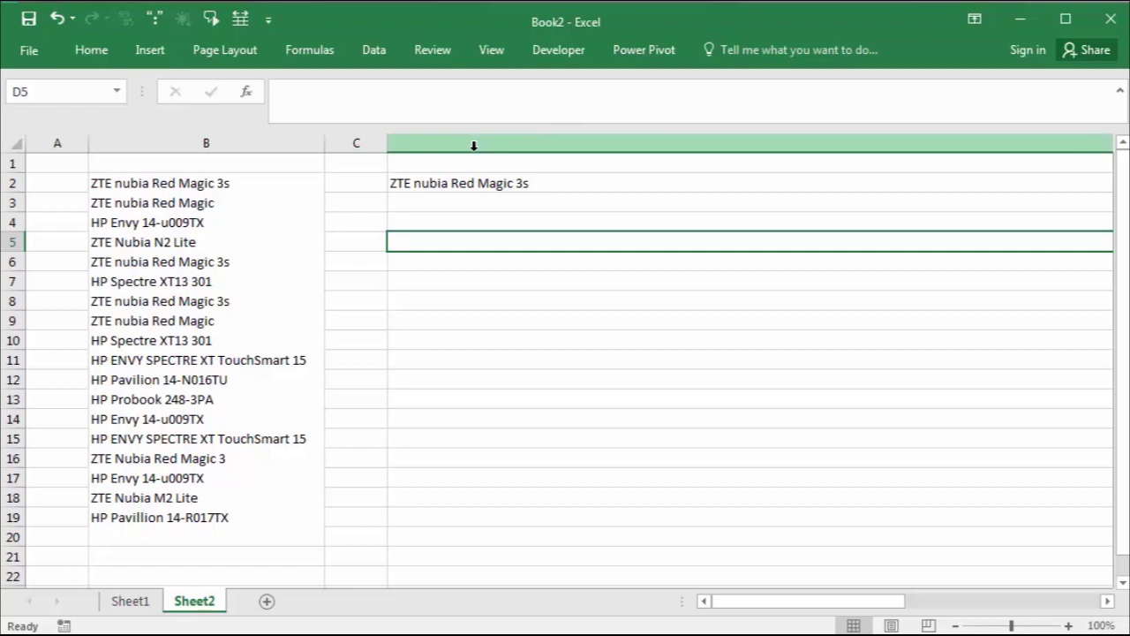
left_click_drag(764, 604, 941, 612)
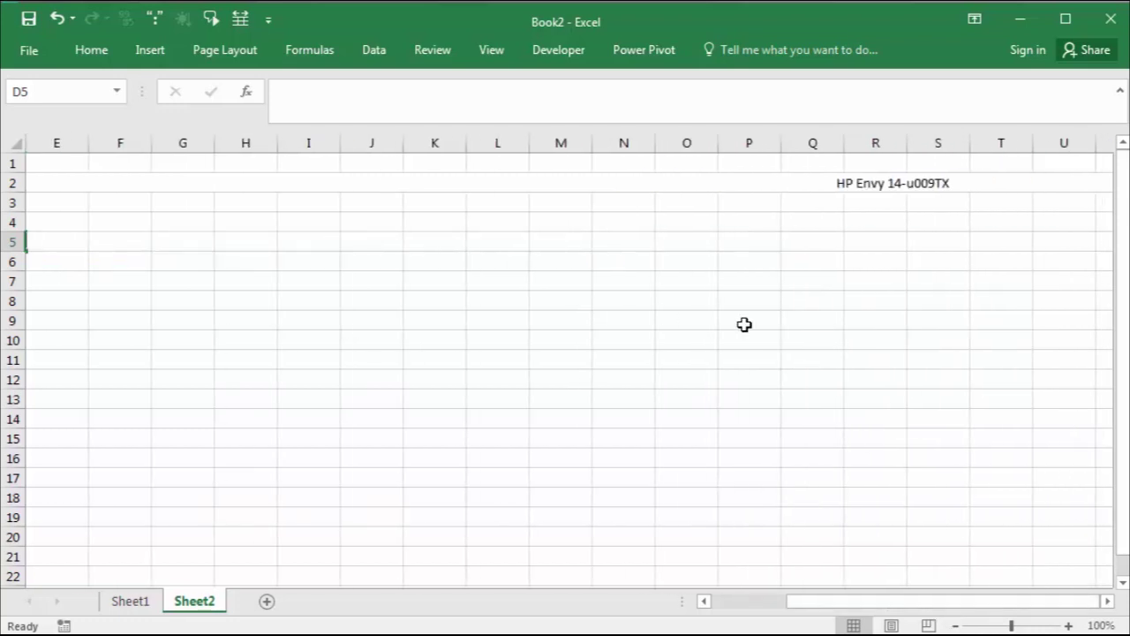
left_click_drag(805, 607, 806, 604)
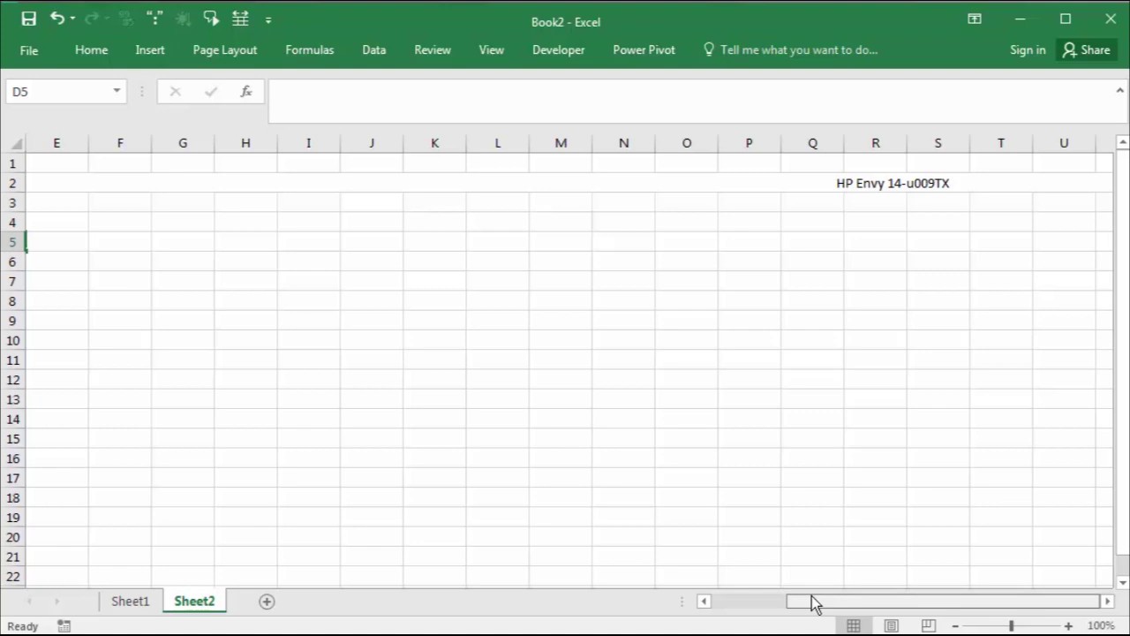
left_click_drag(828, 603, 724, 603)
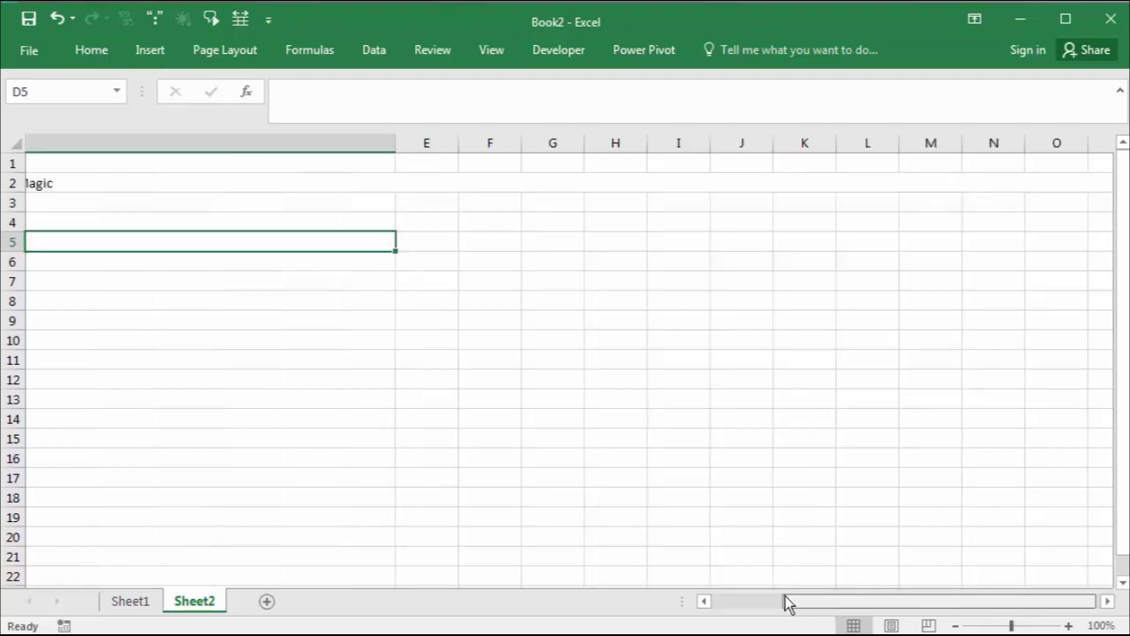
left_click(475, 187)
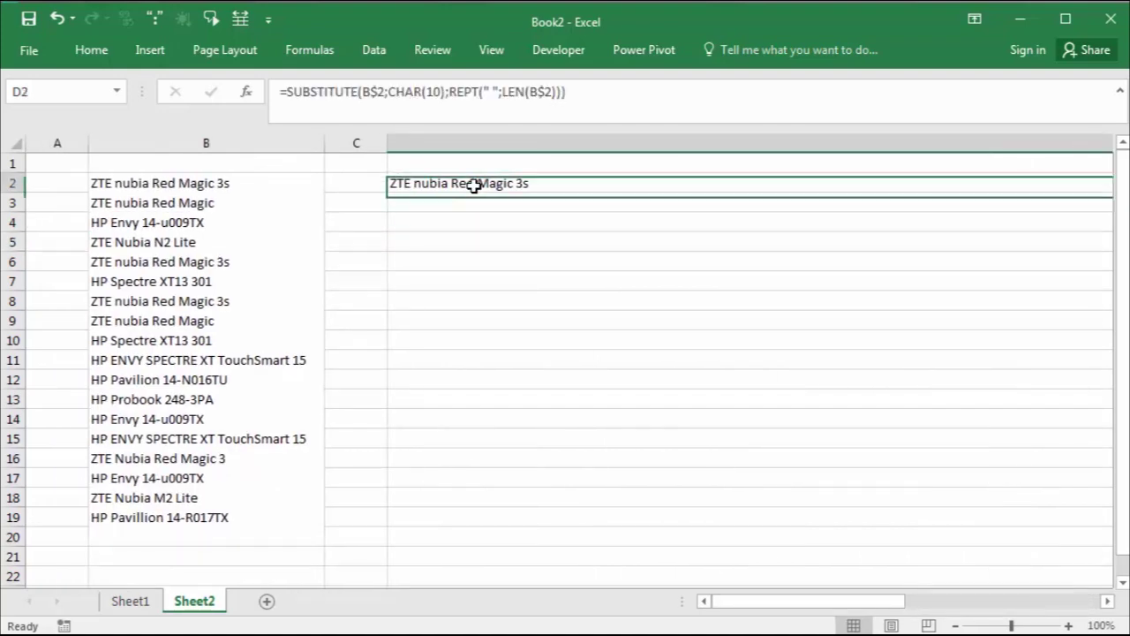
key("ctrl+z")
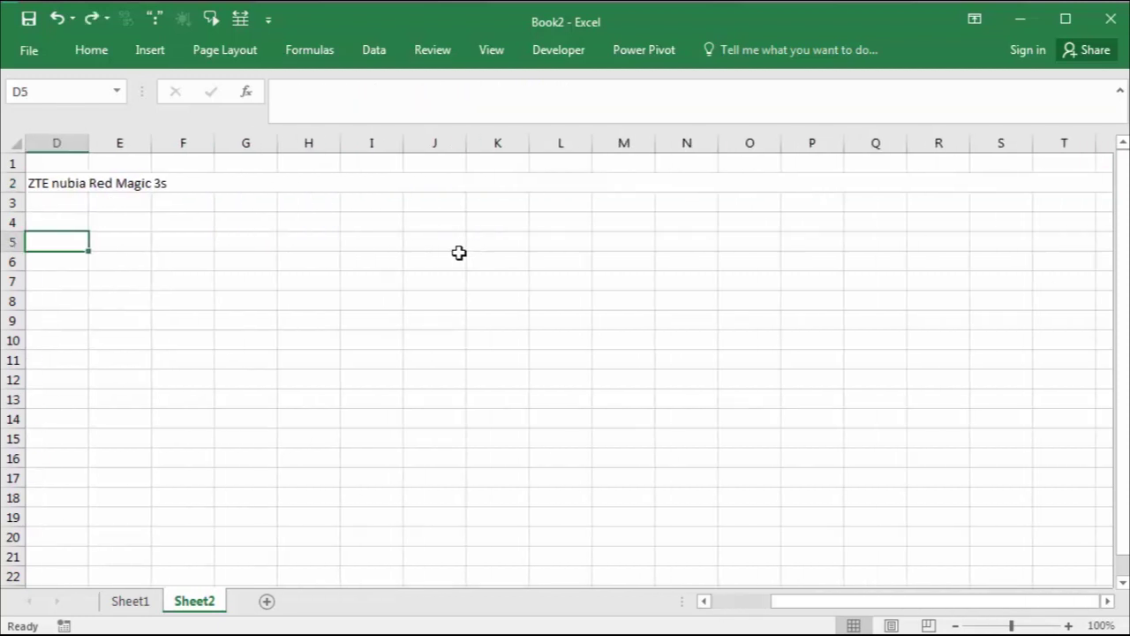
left_click_drag(848, 603, 788, 603)
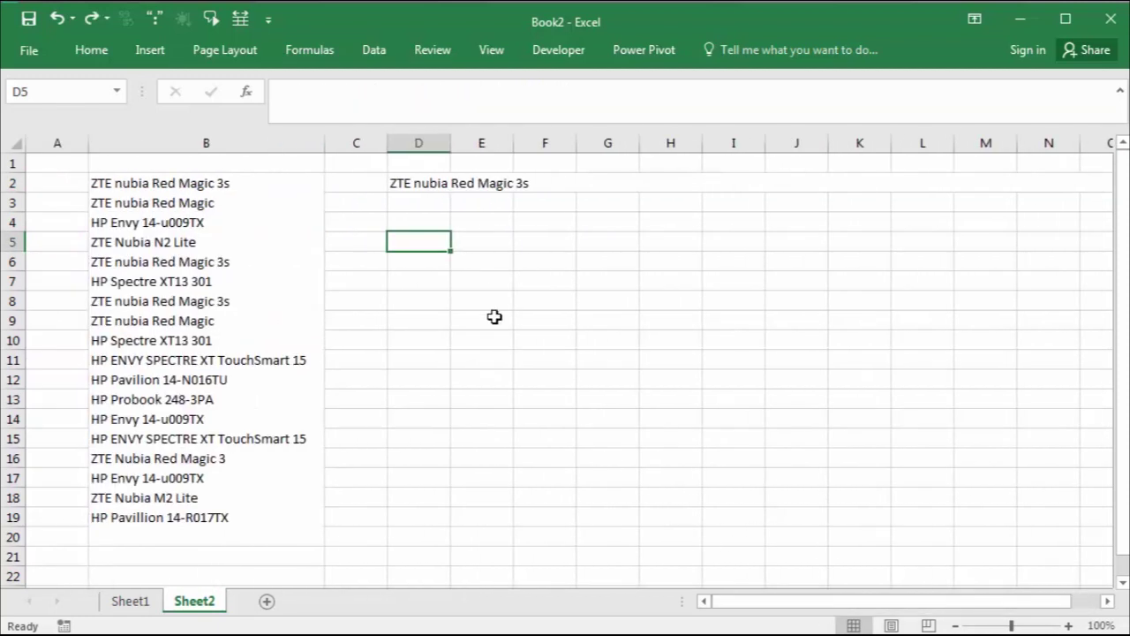
left_click(482, 279)
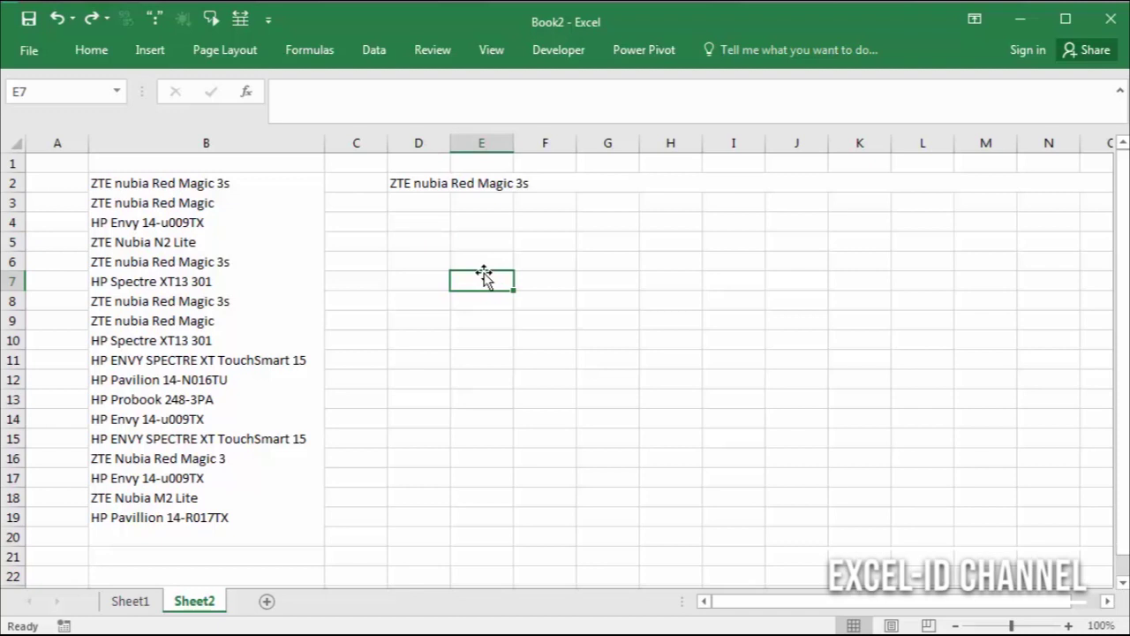
Step: Insert MID( before SUBSTITUTE in D2's formula, correcting the MIN autocomplete to MID
double_click(418, 184)
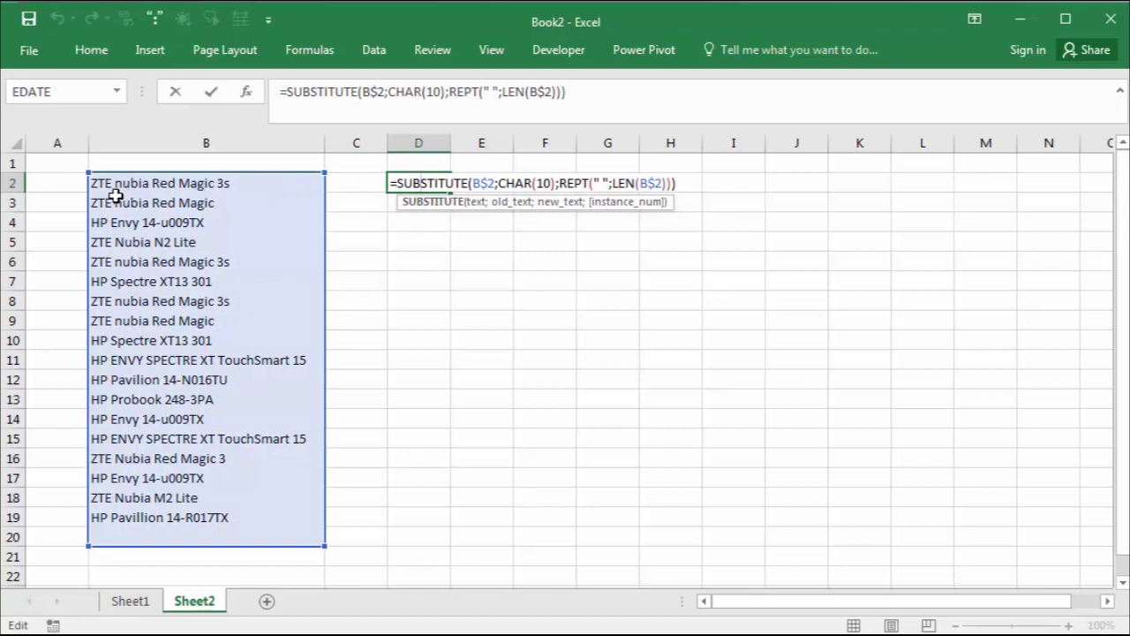
left_click(394, 183)
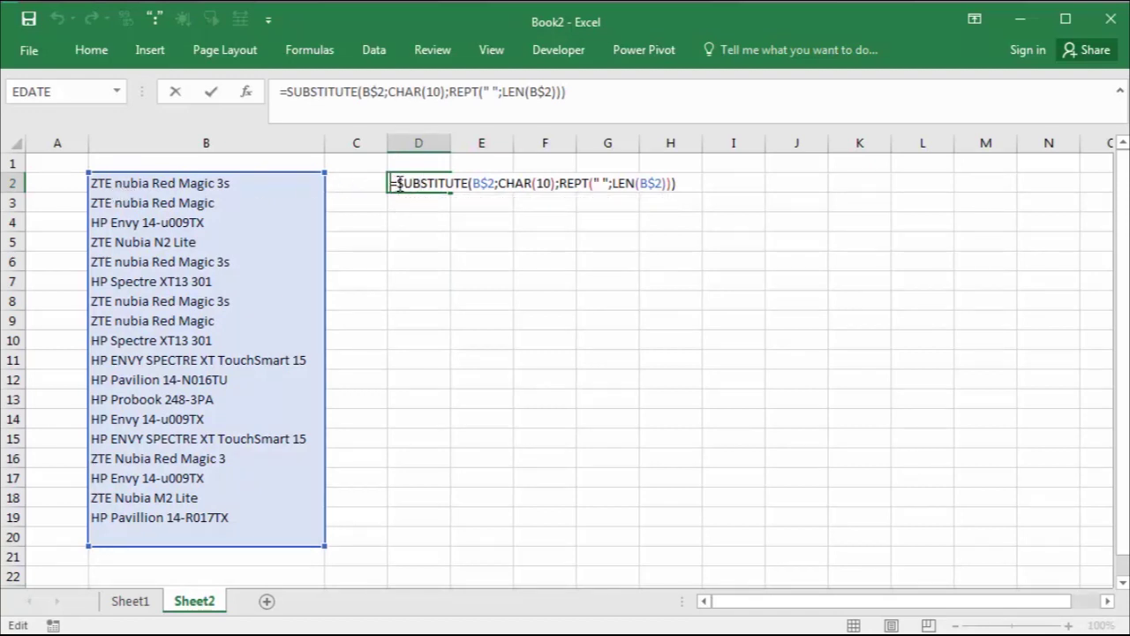
type("min")
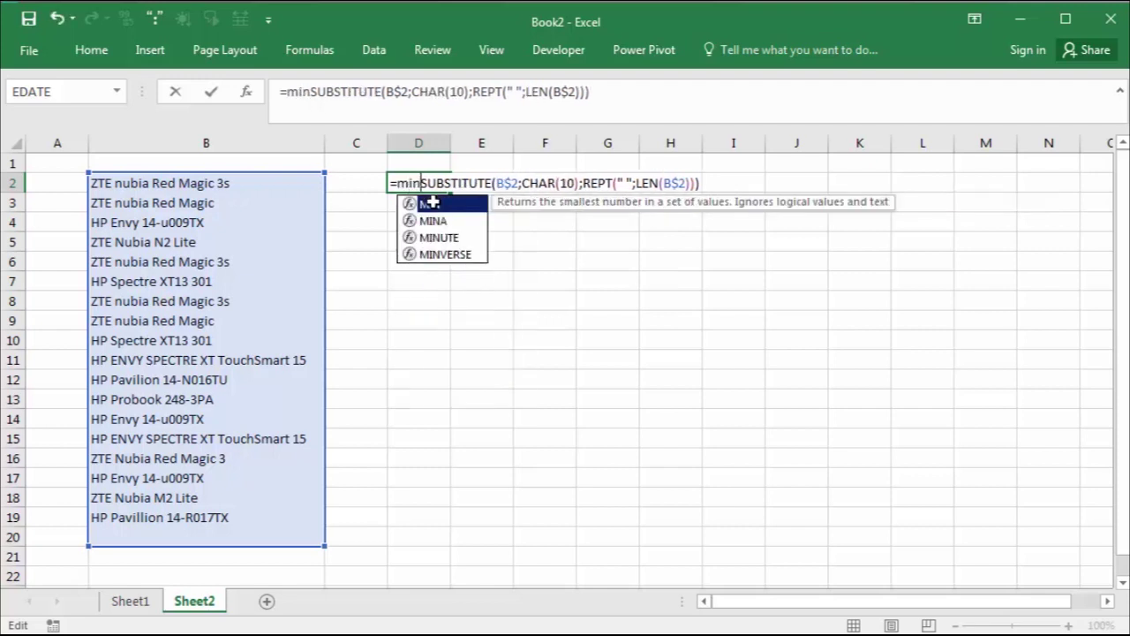
key("Tab")
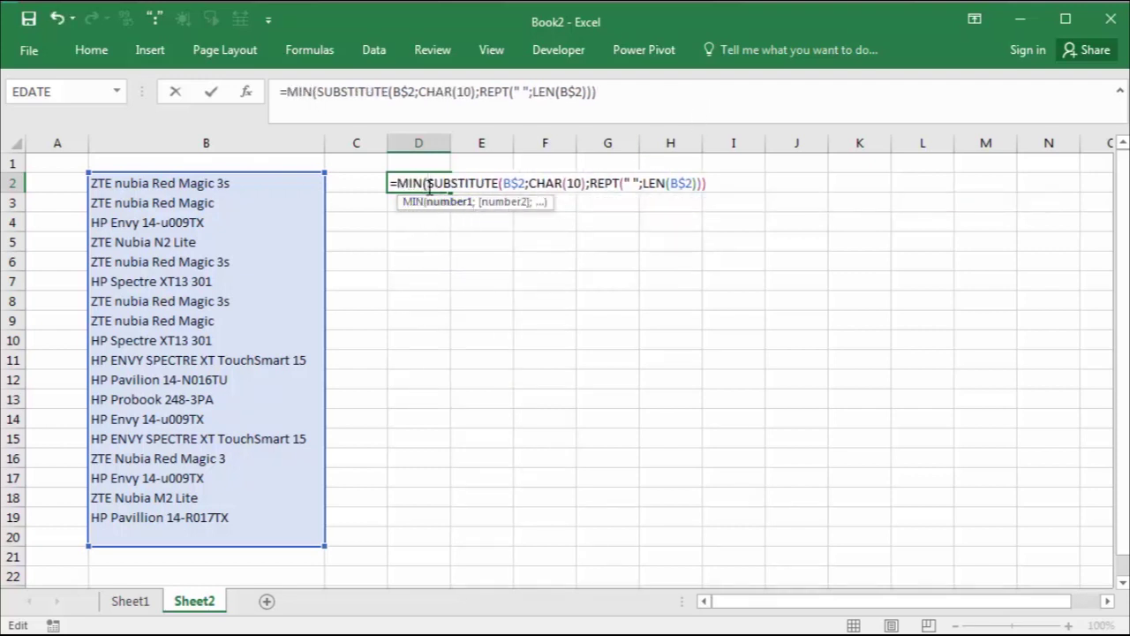
key("BackSpace")
key("BackSpace")
key("Tab")
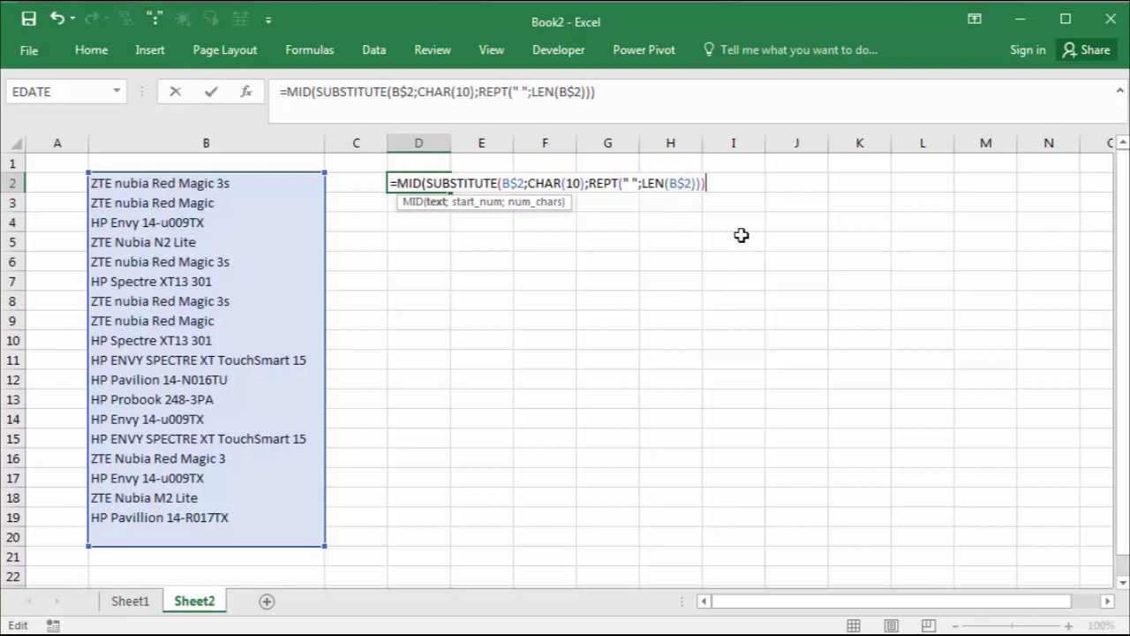
Step: Add ROW(A1)-1 after the SUBSTITUTE part to begin MID's start position
type(";1")
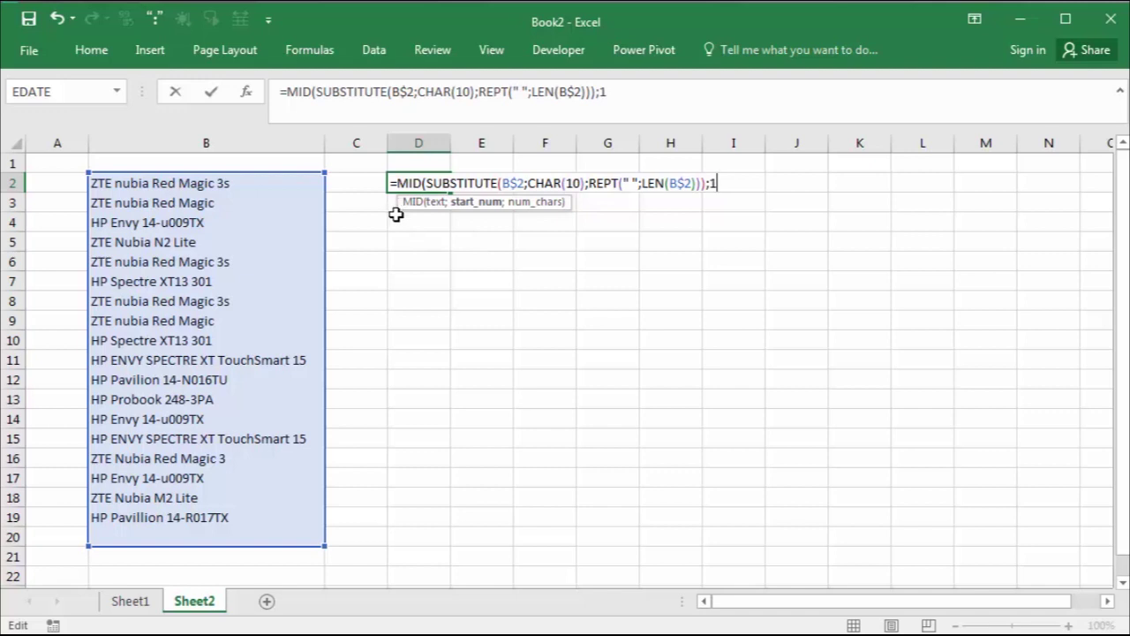
key("BackSpace")
type("ro")
key("Down")
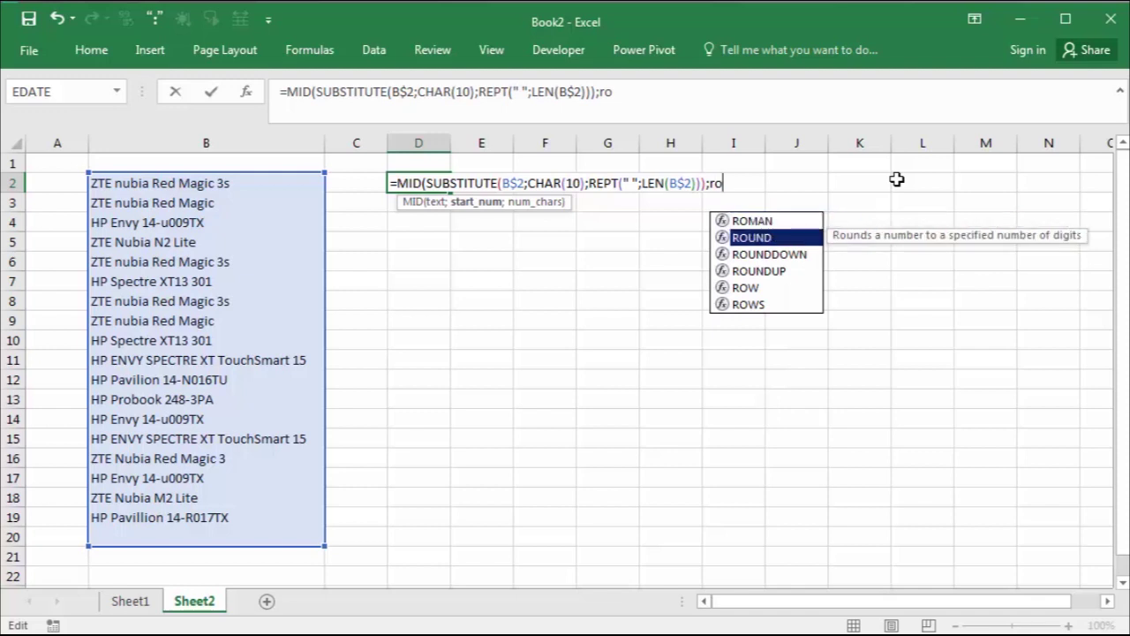
key("Down")
key("Down")
key("Down")
key("Tab")
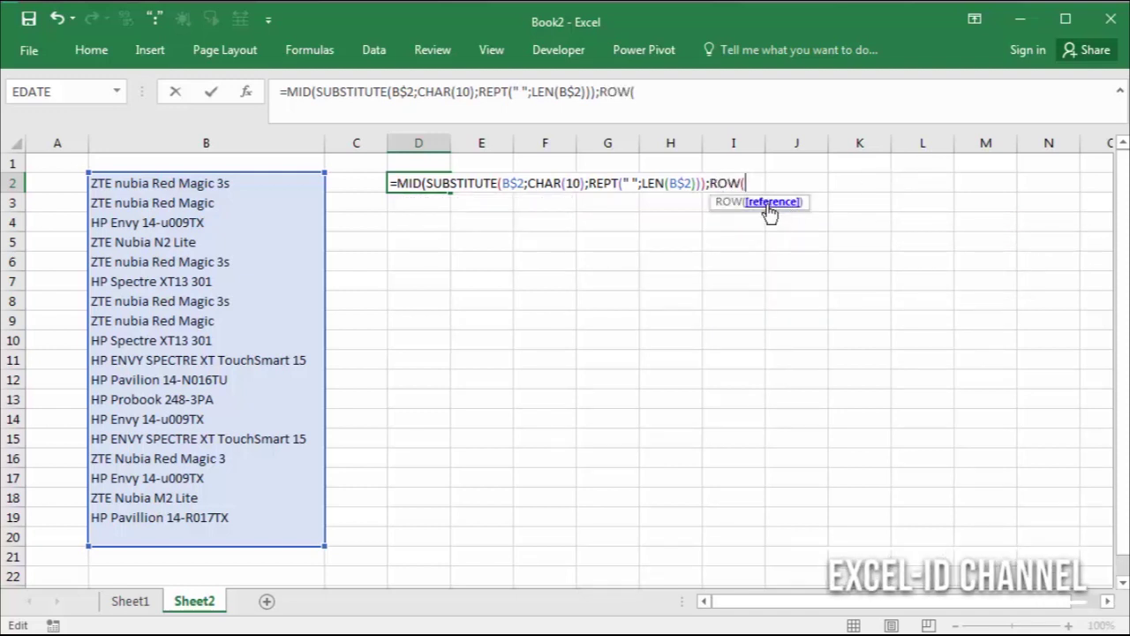
left_click(54, 164)
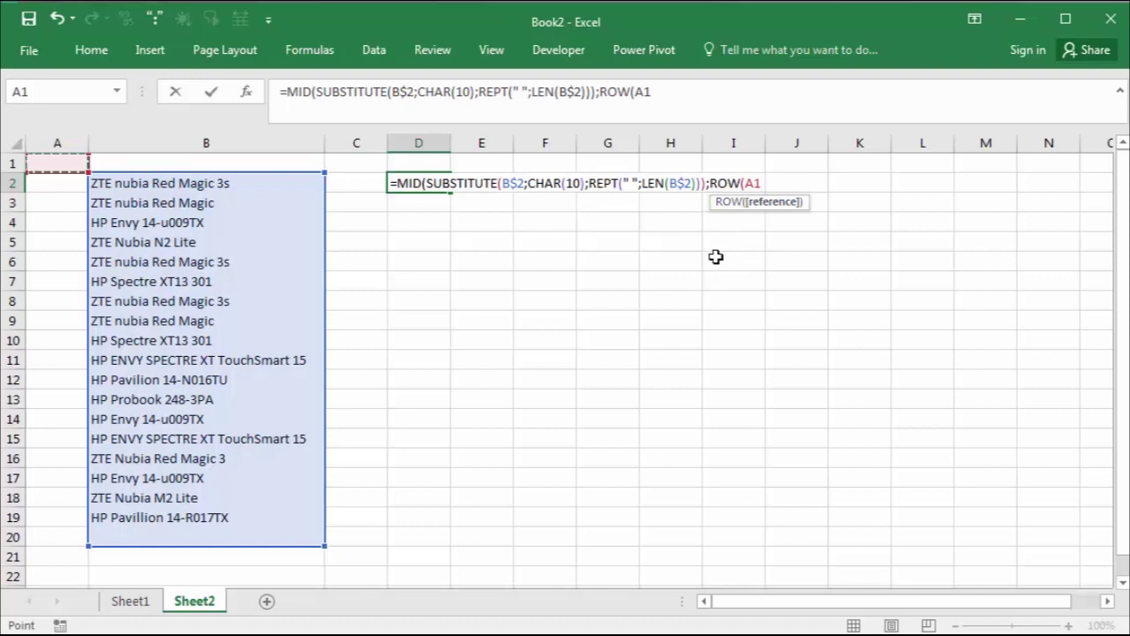
type(")")
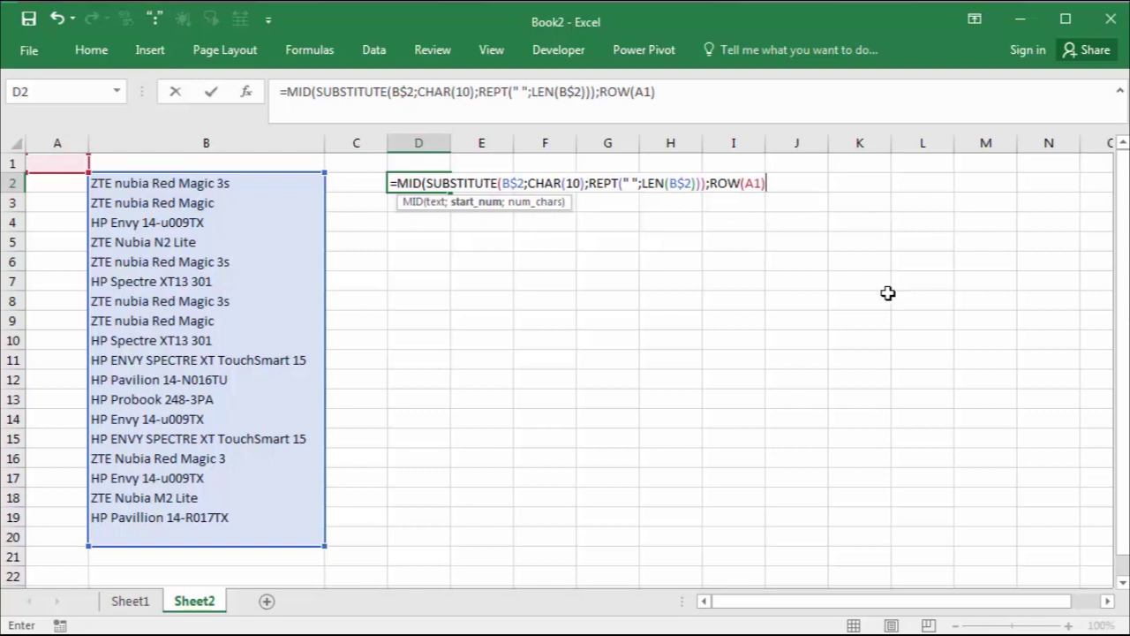
type("-1")
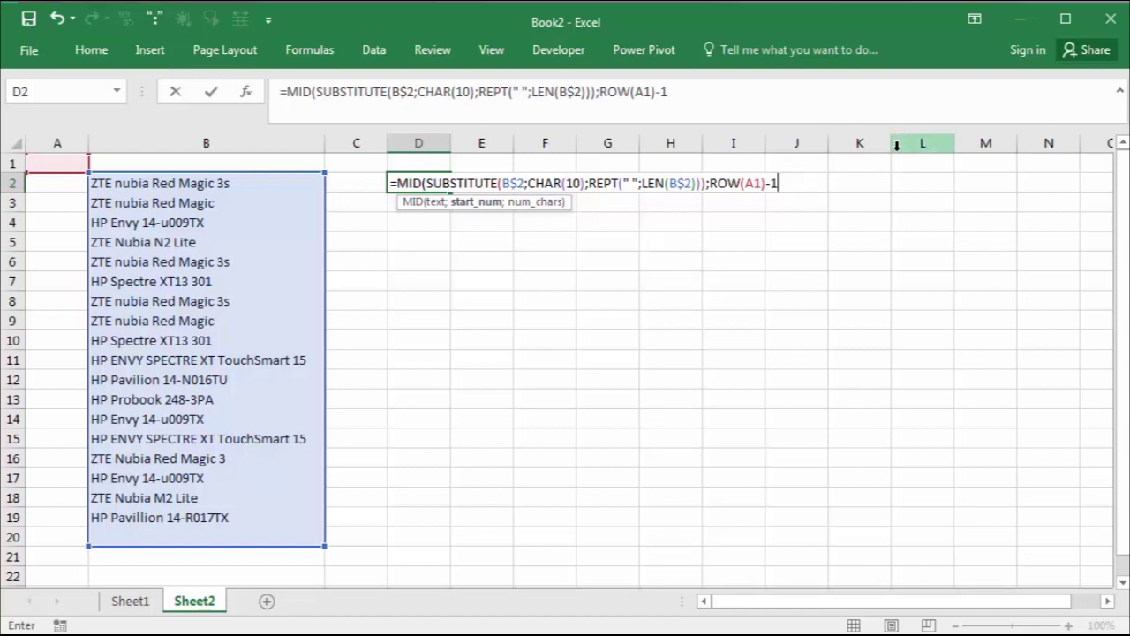
Step: Multiply by LEN(B$2) and add 1 to complete the start position
type("*")
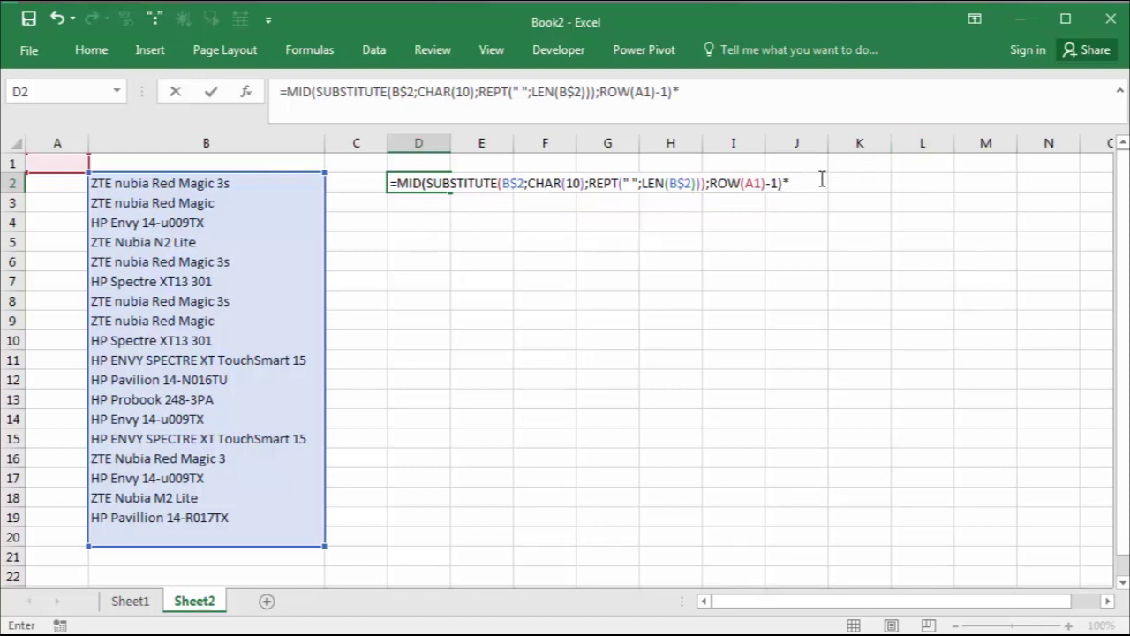
left_click(237, 273)
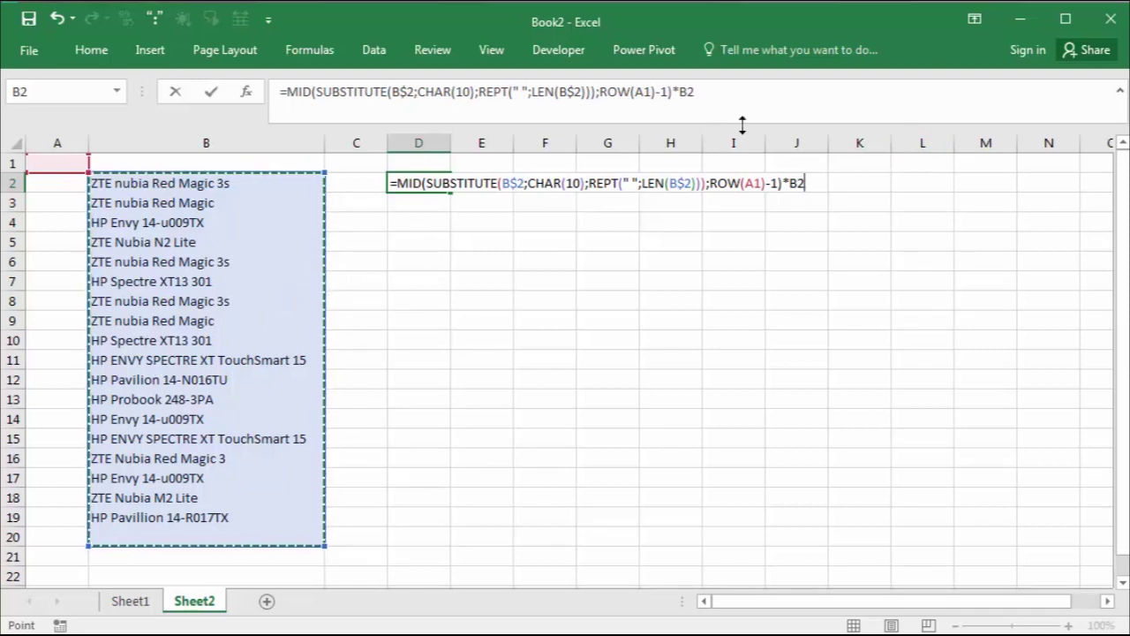
key("BackSpace")
key("BackSpace")
type("le")
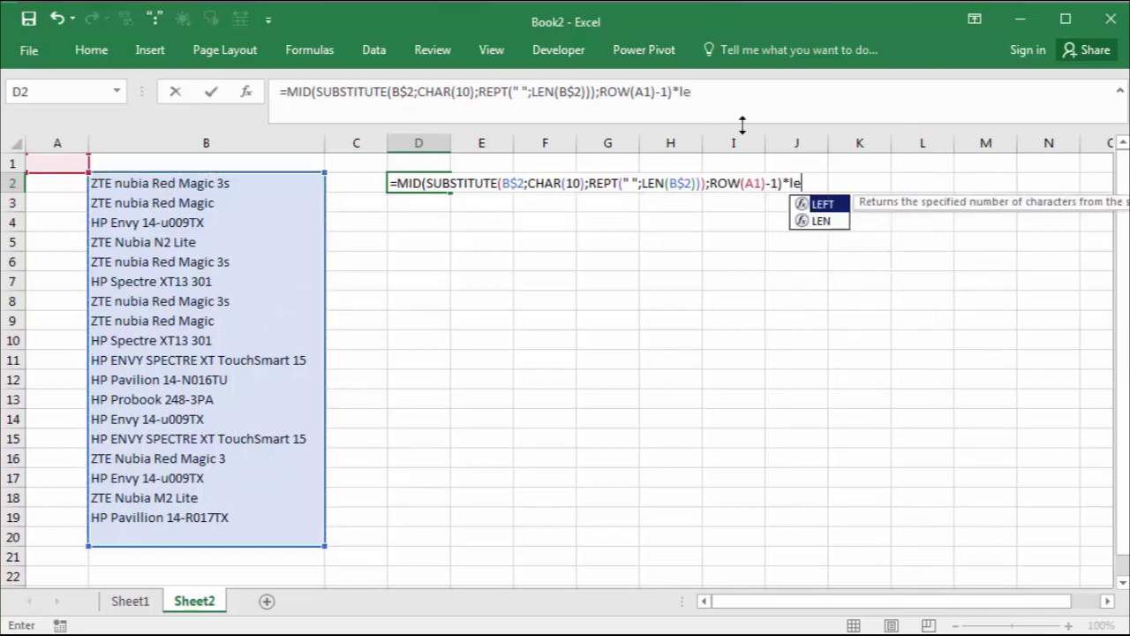
type("n")
key("Tab")
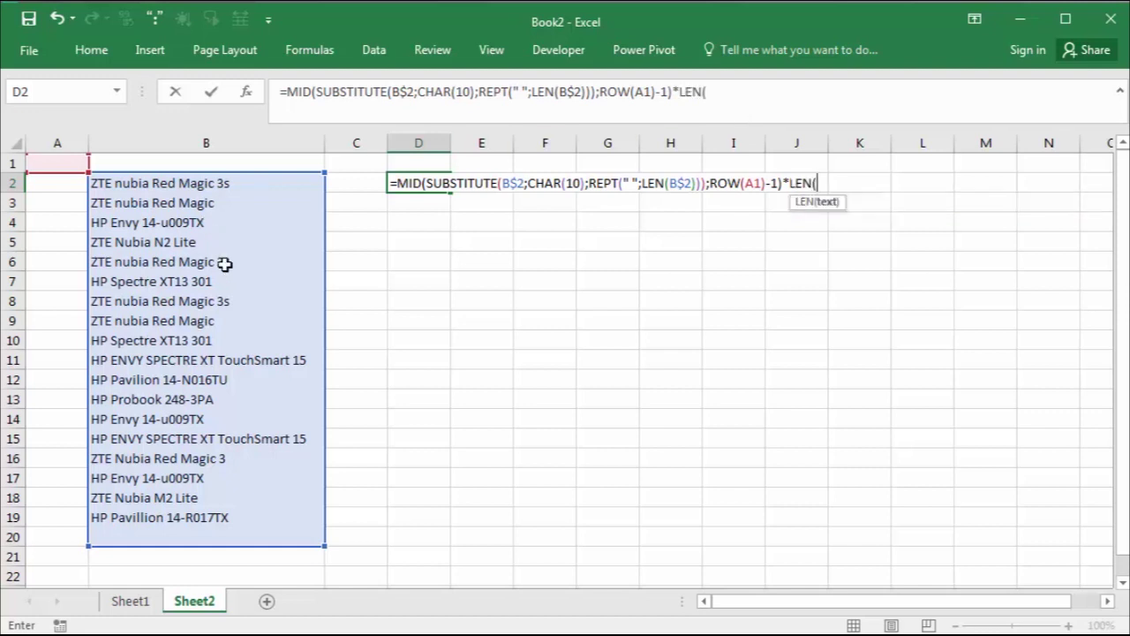
left_click(225, 263)
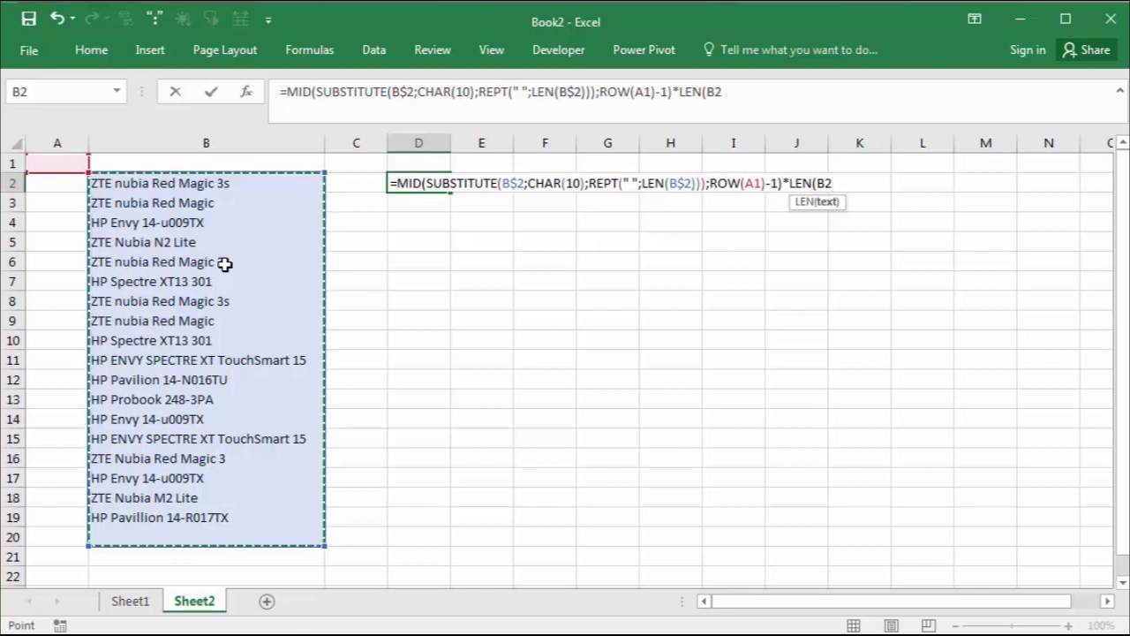
key("F4")
key("F4")
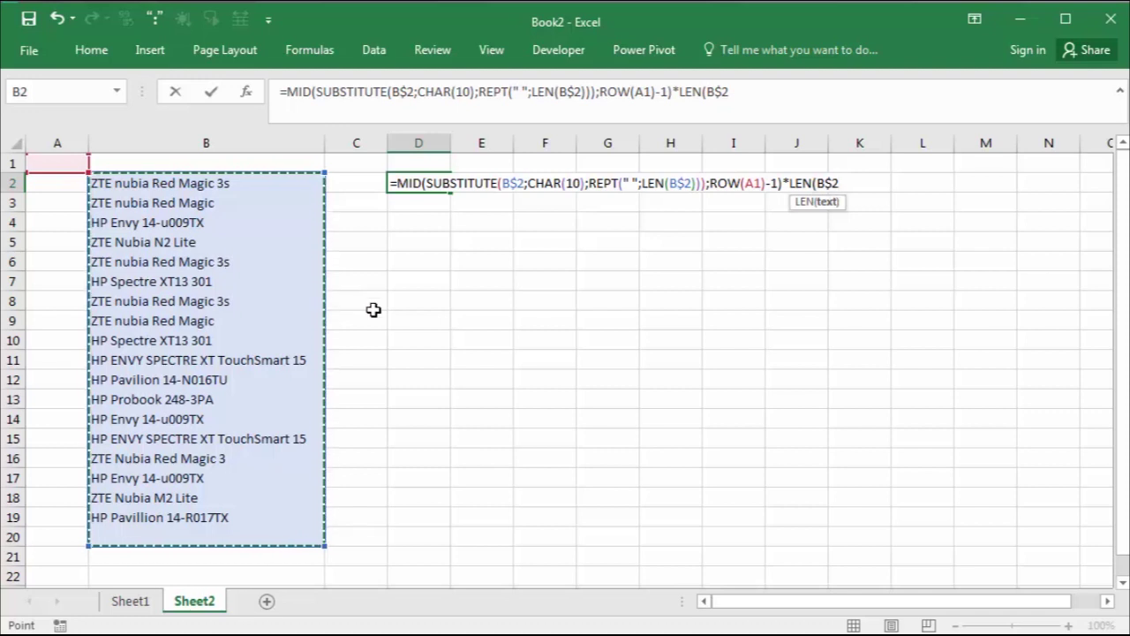
type(")+1;")
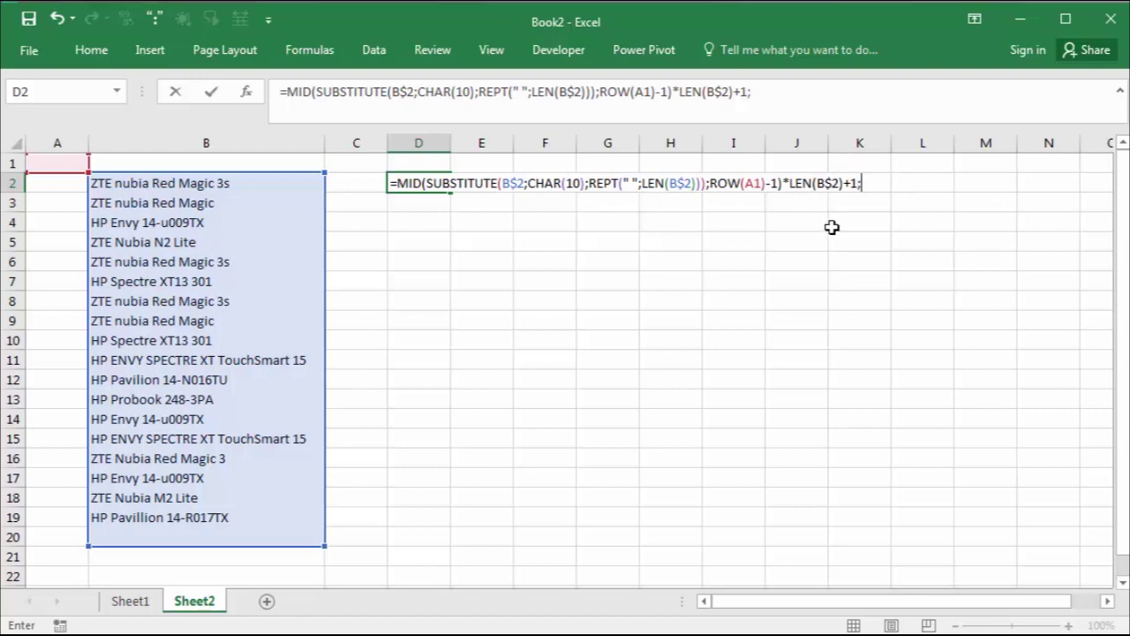
Step: Add LEN(B$2) as MID's length argument and close the formula's brackets
key("F2")
type("len")
double_click(871, 204)
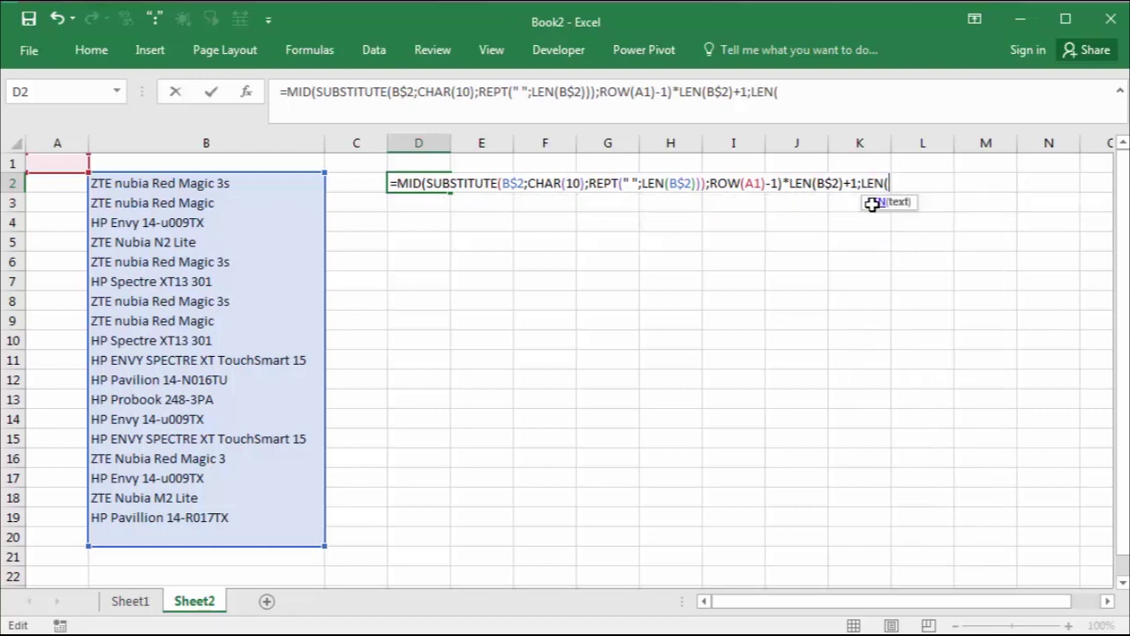
left_click(267, 271)
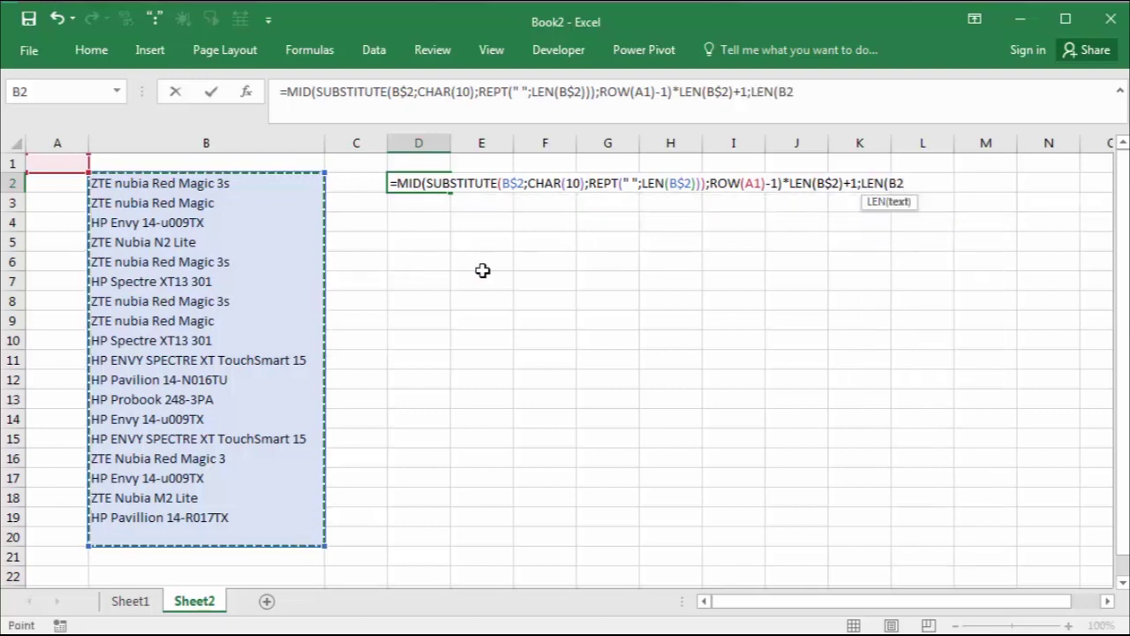
key("F4")
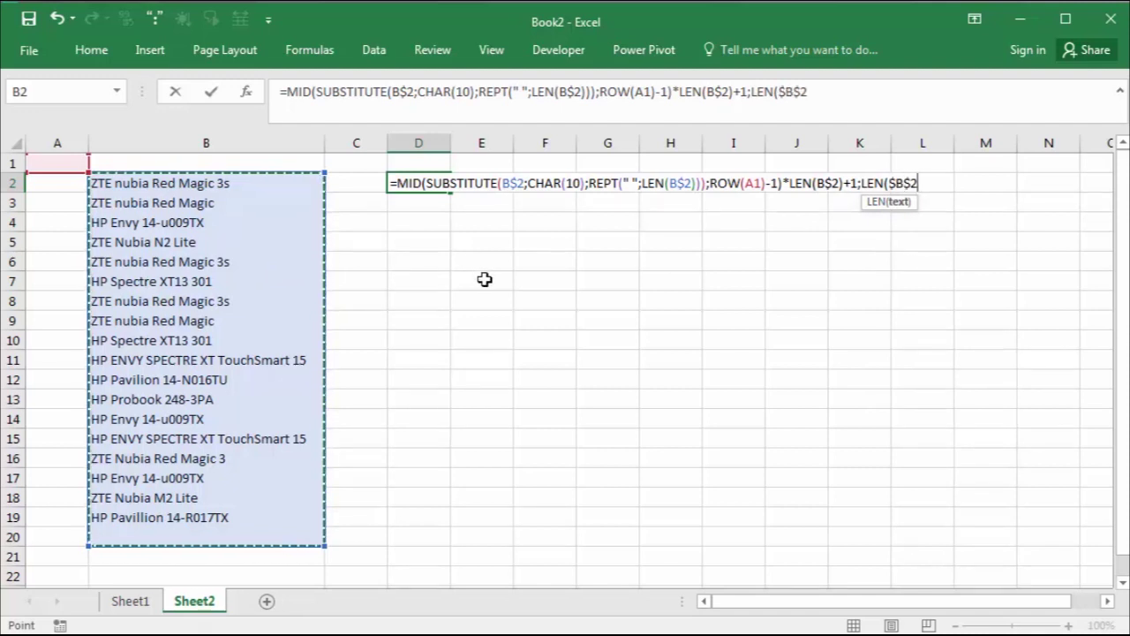
key("F4")
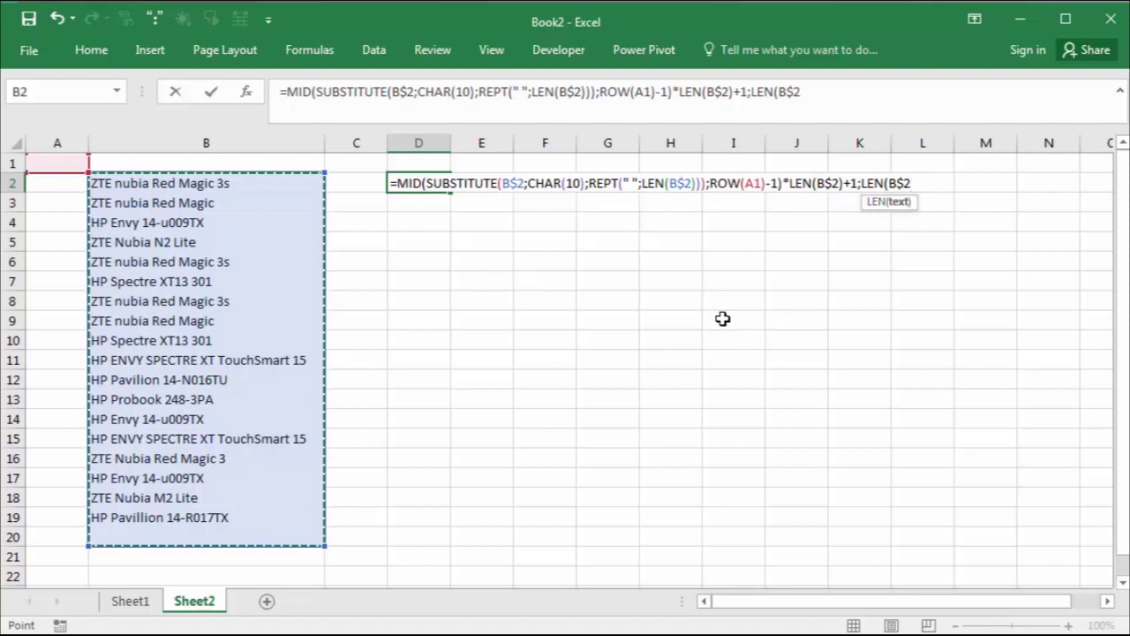
type(")")
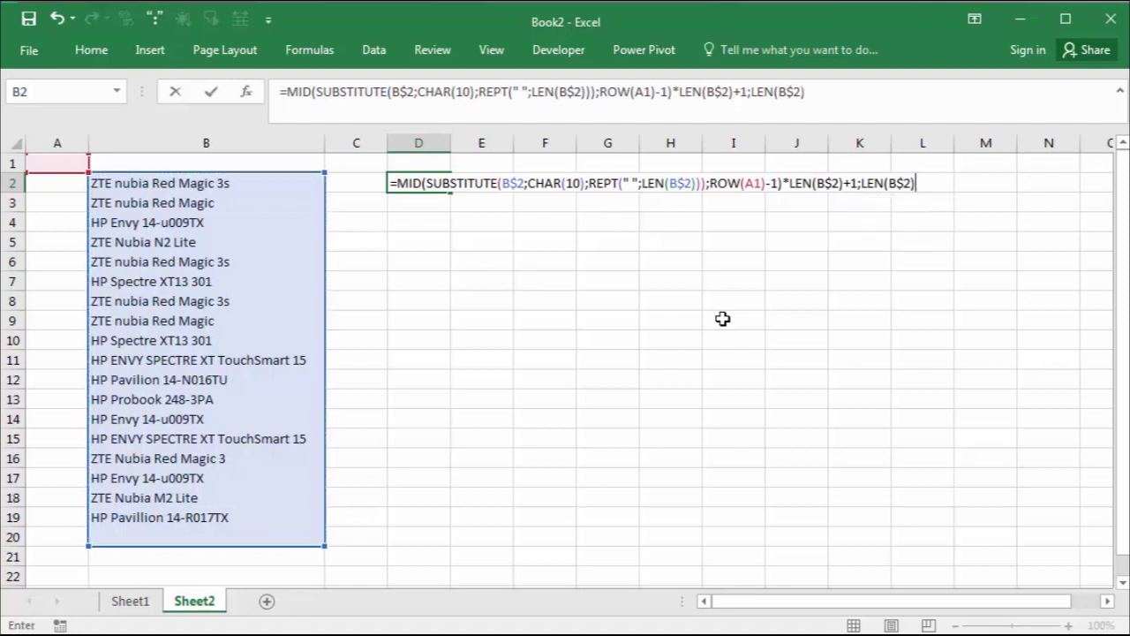
type(")")
left_click(709, 184)
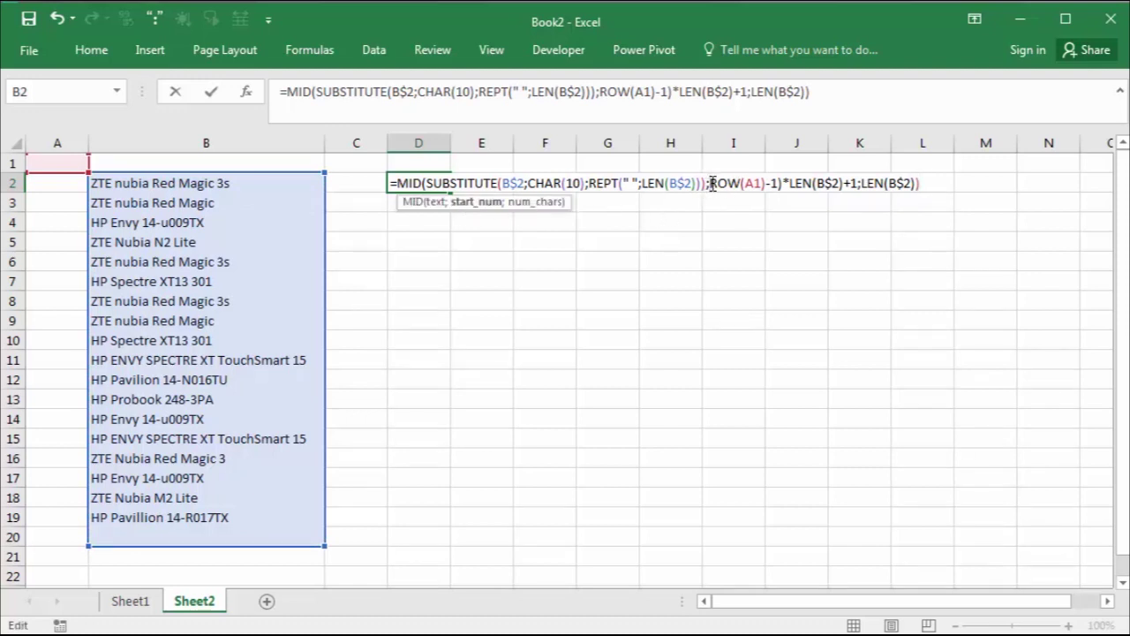
Step: Dismiss the too-few-arguments warning and add an opening parenthesis before ROW(A1)-1
key("Return")
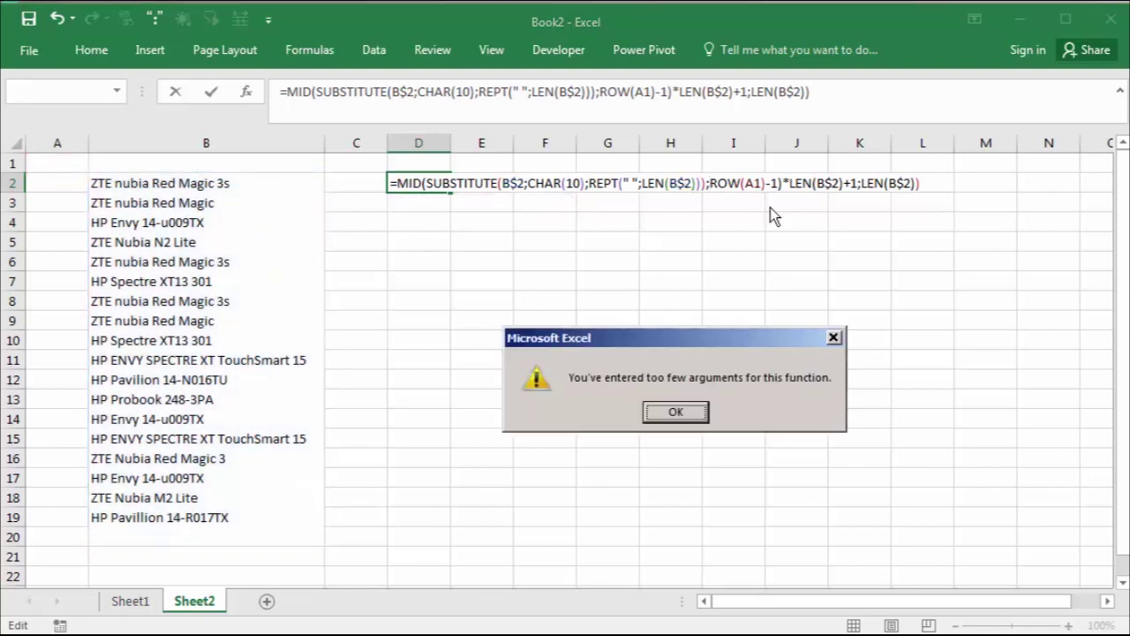
left_click(676, 411)
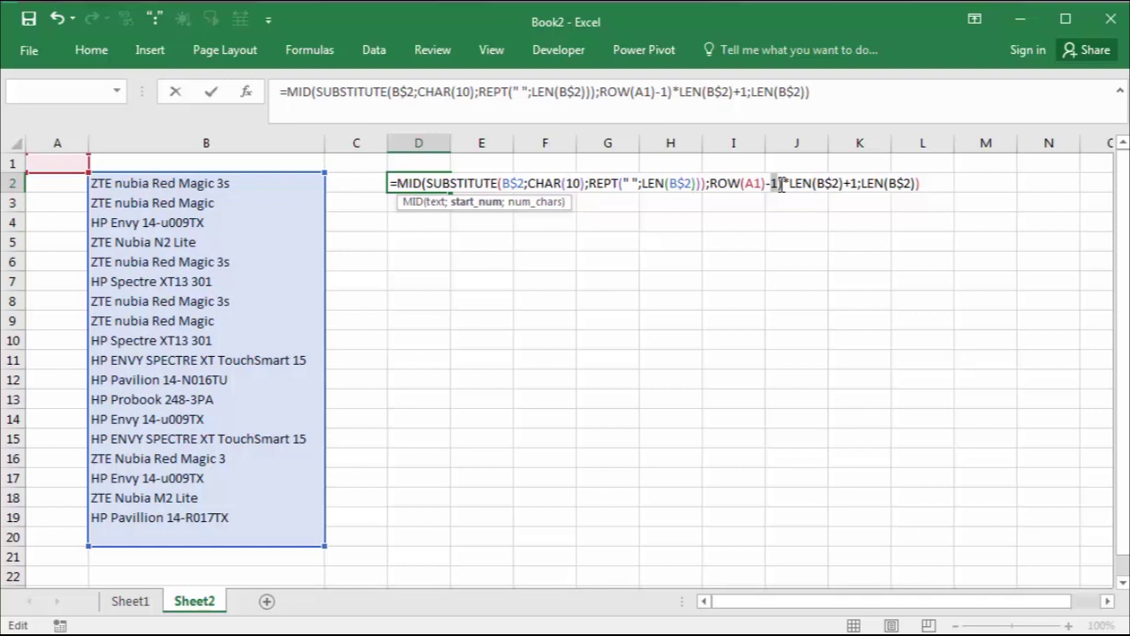
left_click(778, 189)
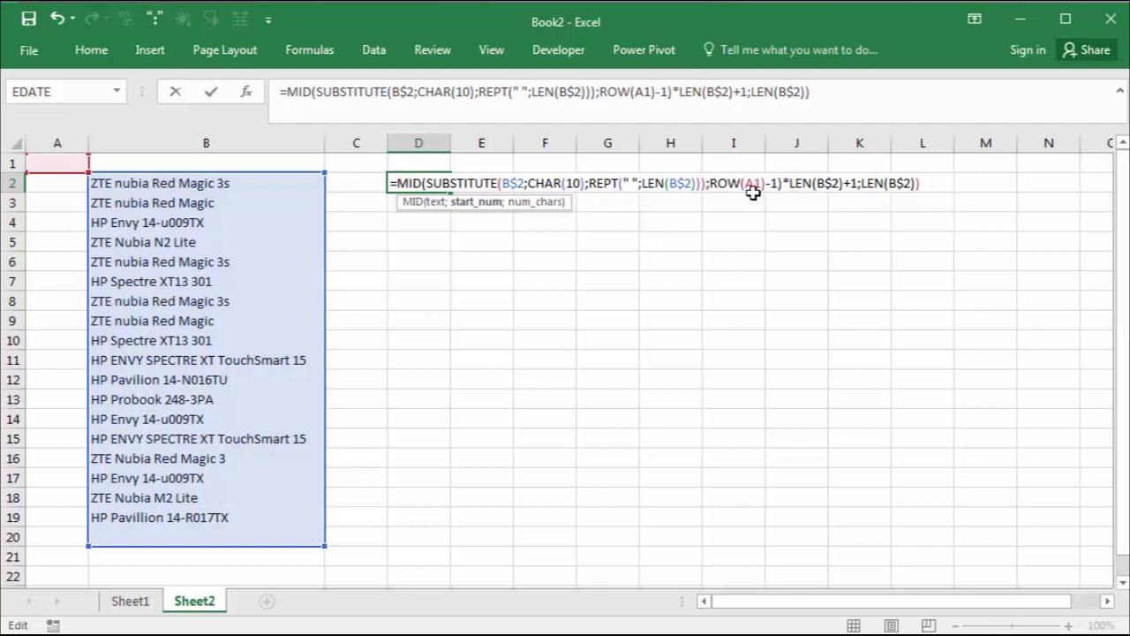
left_click(737, 186)
key("Left")
key("Left")
key("Left")
type("(")
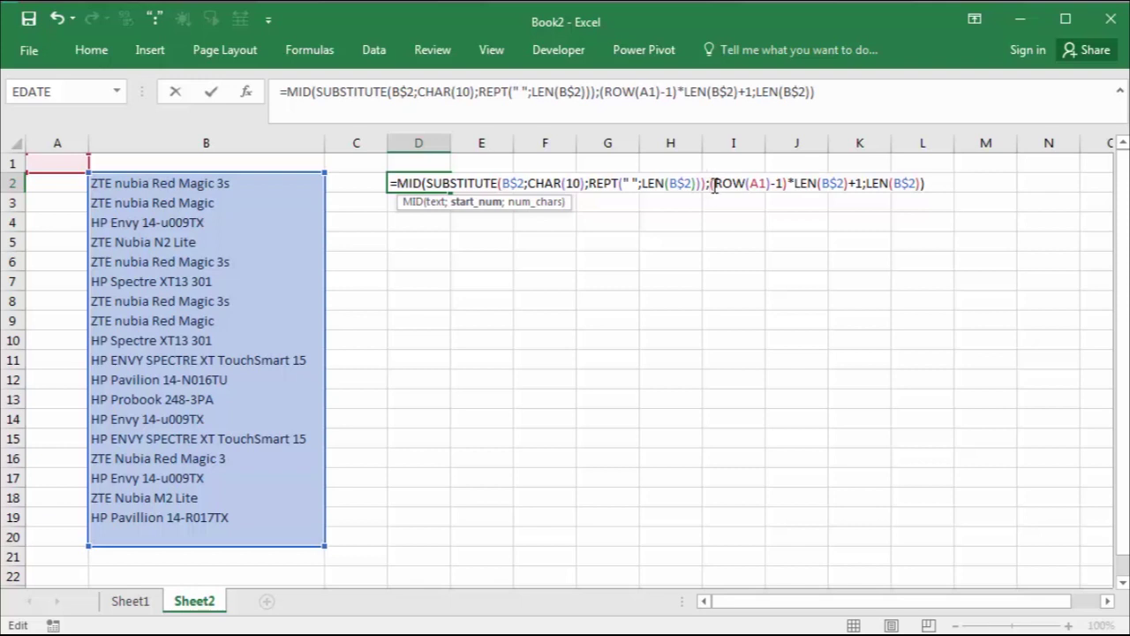
left_click_drag(712, 186, 923, 186)
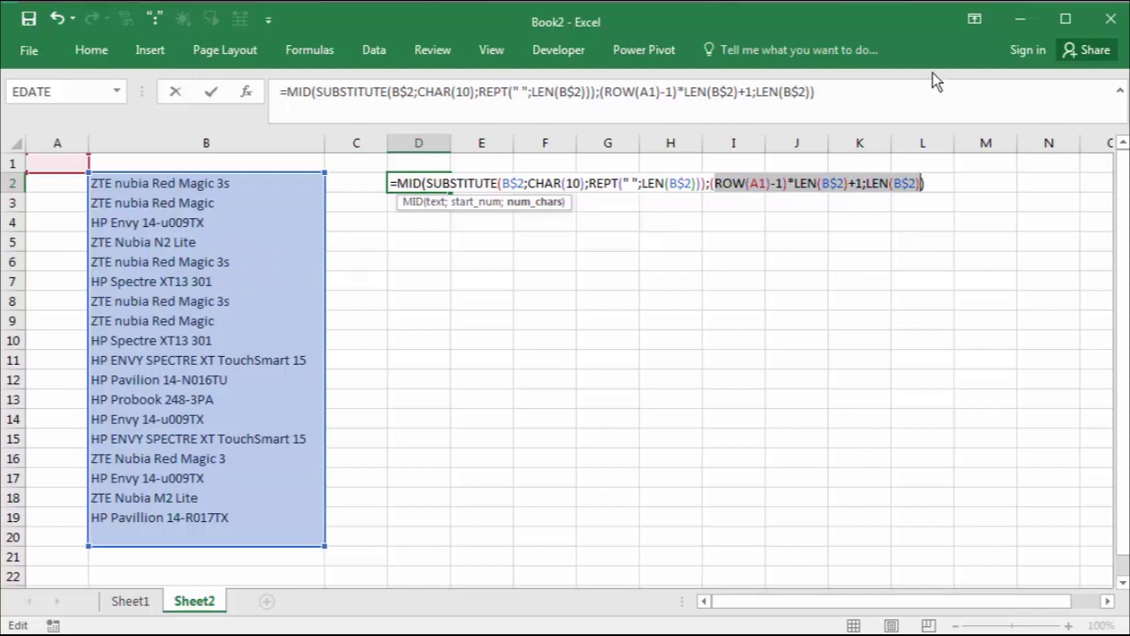
Step: Confirm the corrected MID formula in D2 and fill it down column D to row 20
key("Return")
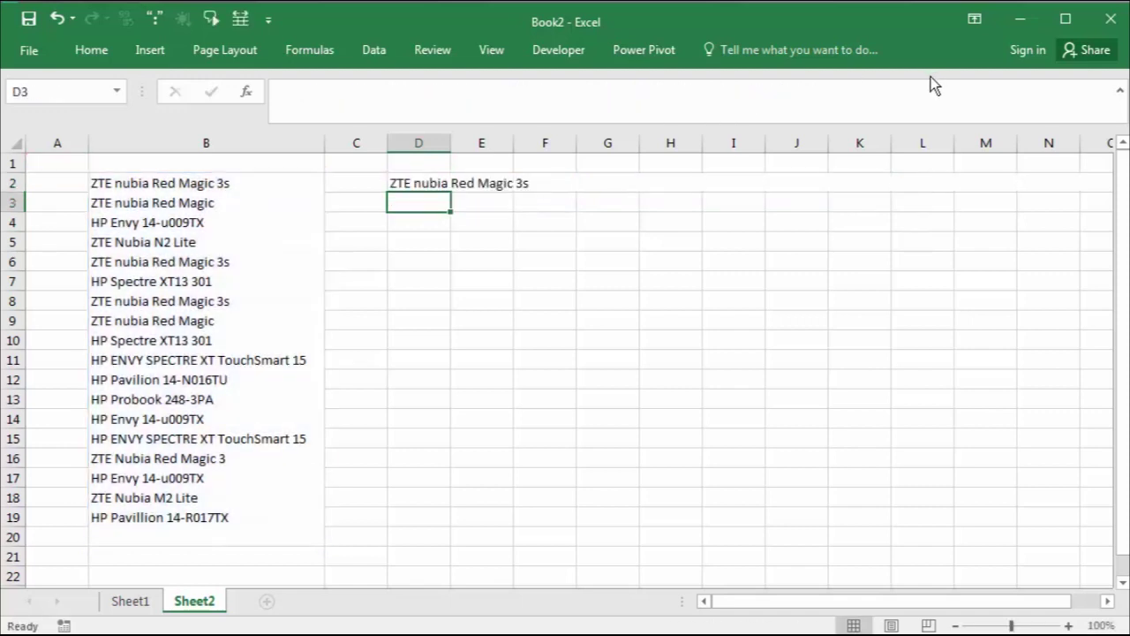
left_click(433, 182)
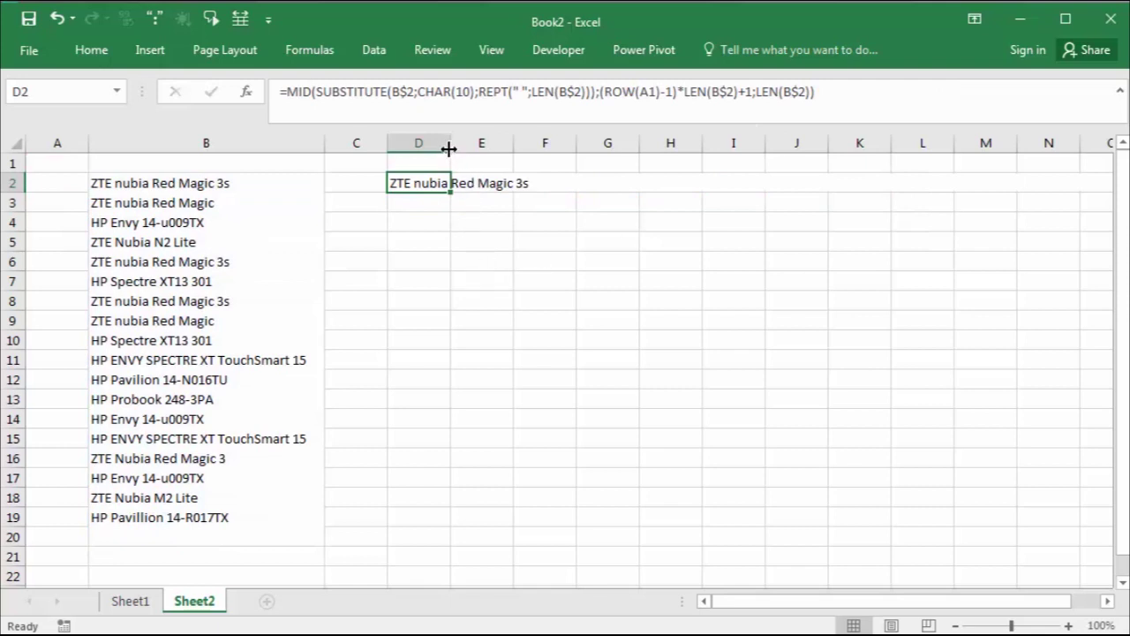
left_click_drag(450, 192, 452, 541)
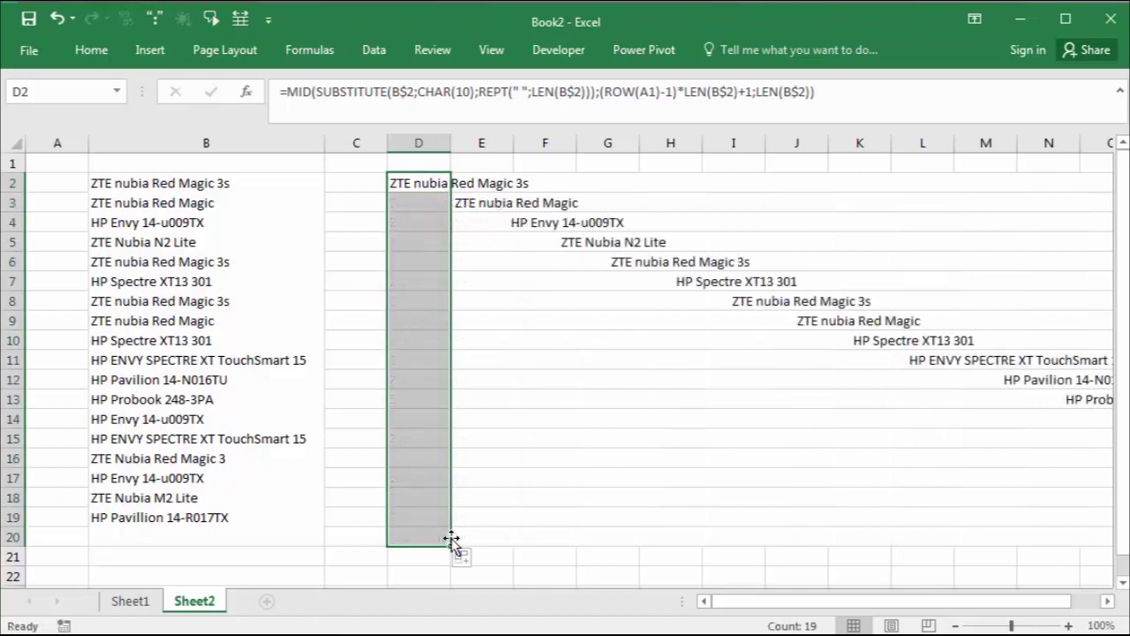
left_click(411, 187)
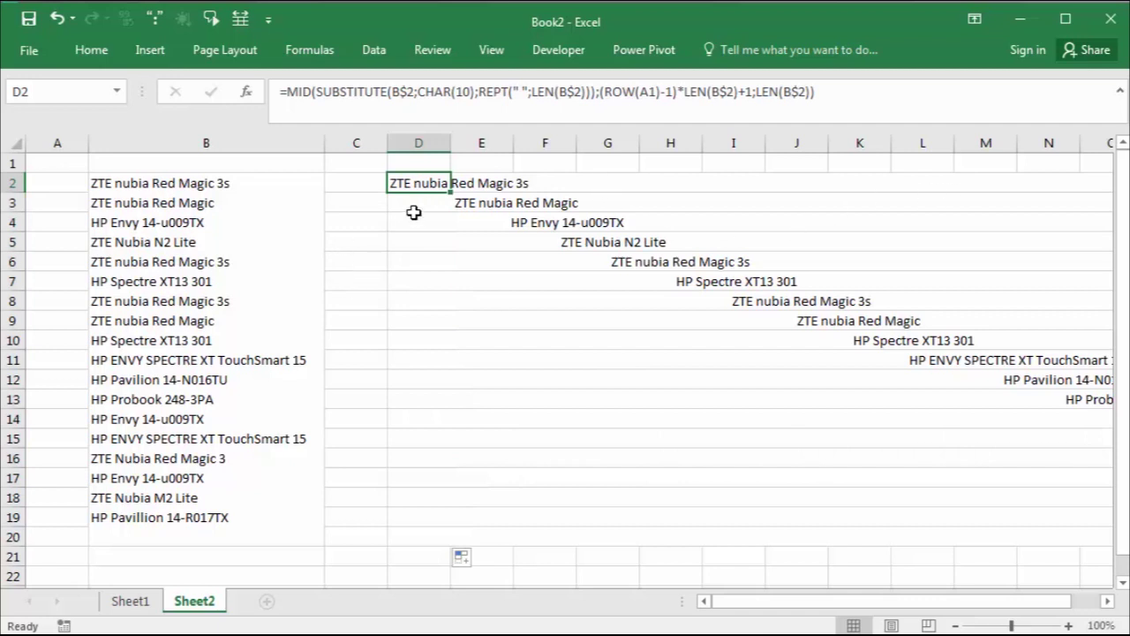
Step: Check the ROW reference copied into D3 and compare the extracted model names with source cell B2
left_click(414, 209)
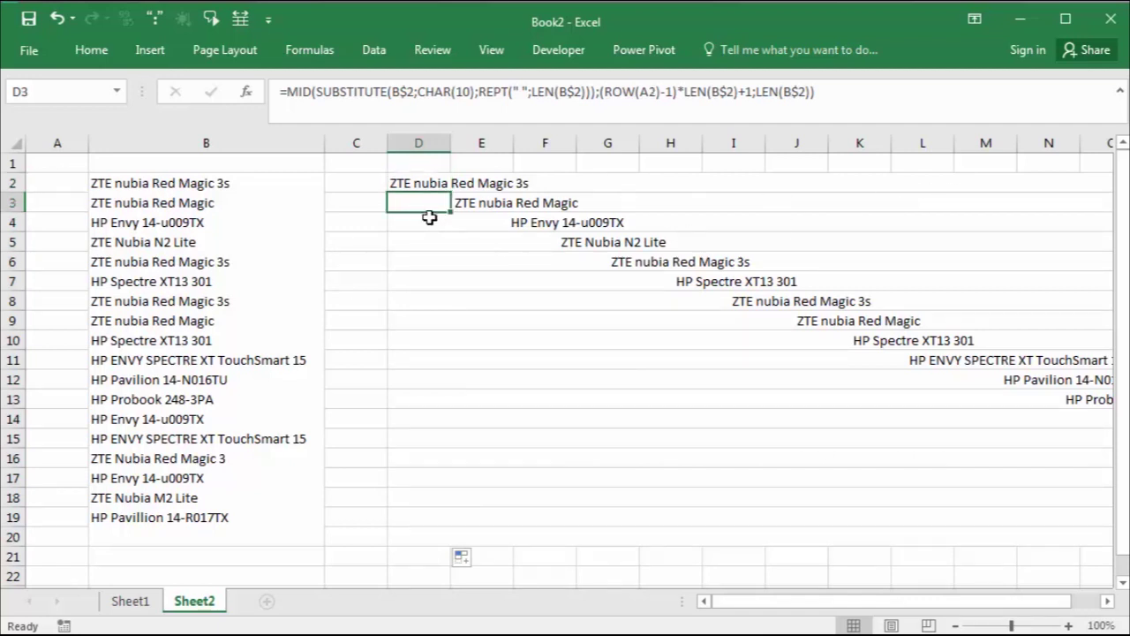
left_click_drag(738, 611, 733, 610)
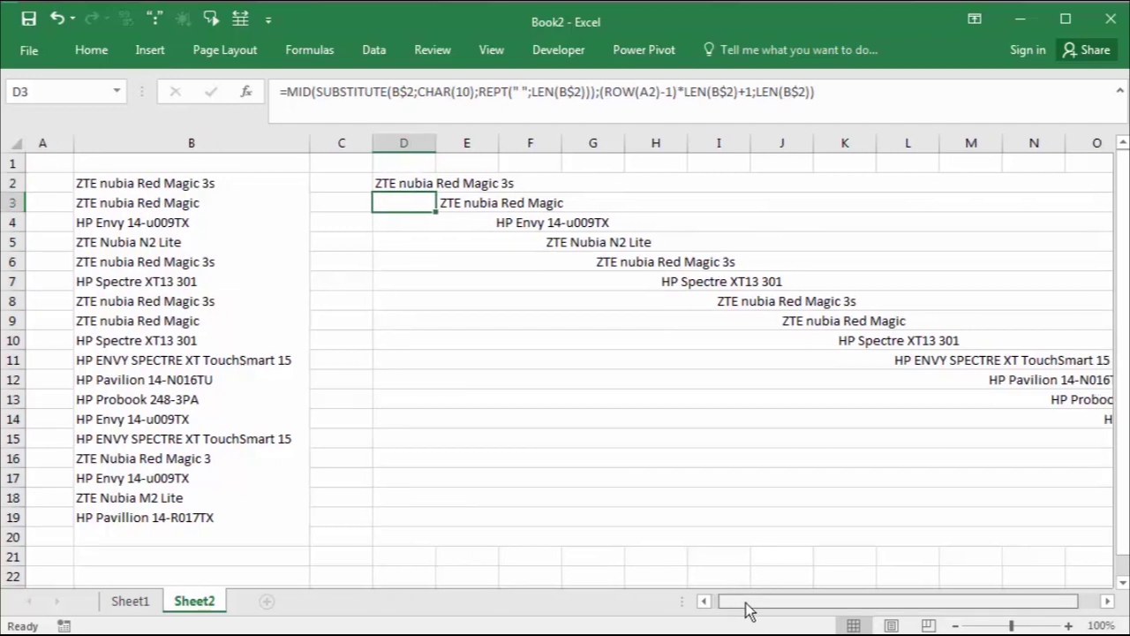
left_click(187, 526)
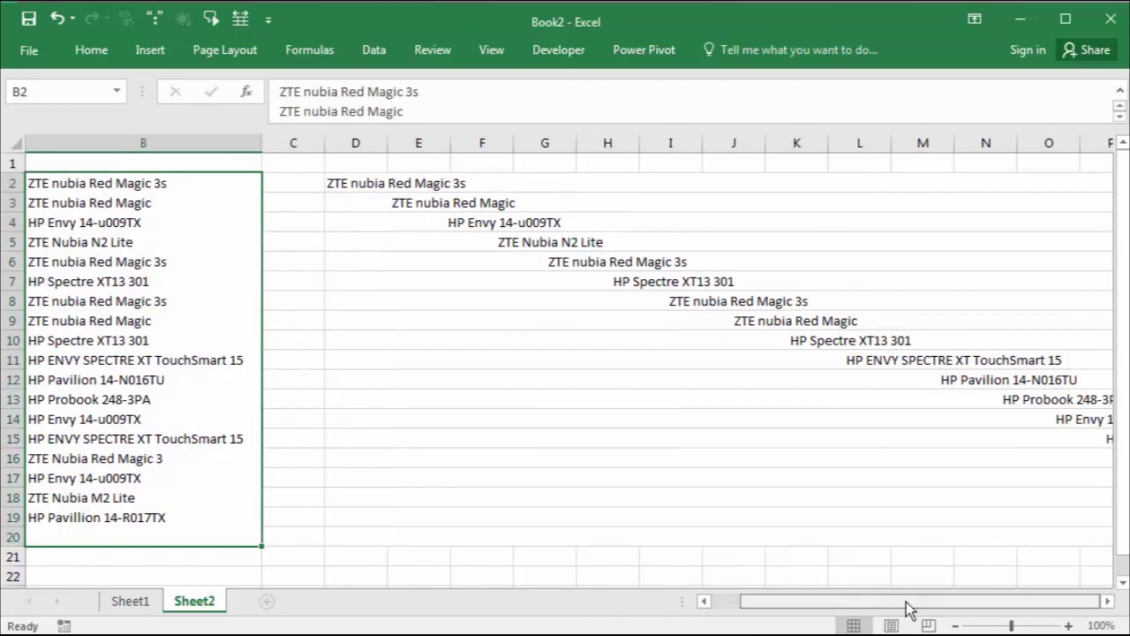
left_click(1107, 601)
left_click(1108, 603)
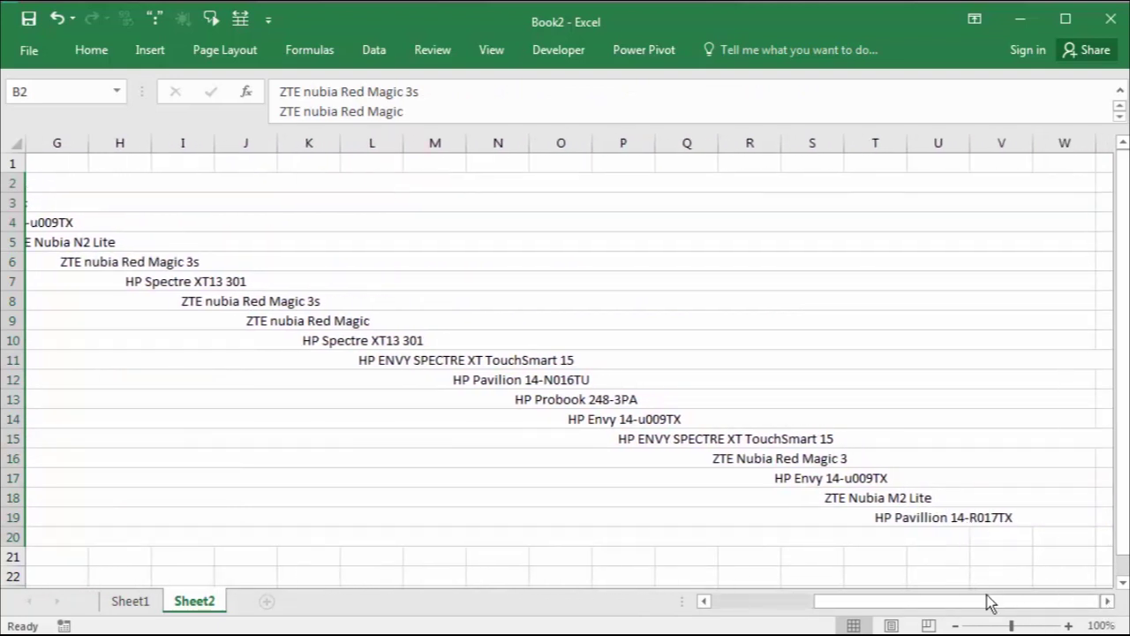
left_click_drag(989, 601, 785, 603)
Step: Wrap the D2 MID formula in TRIM, accept Excel's suggested correction, and refill it through D19
left_click(397, 182)
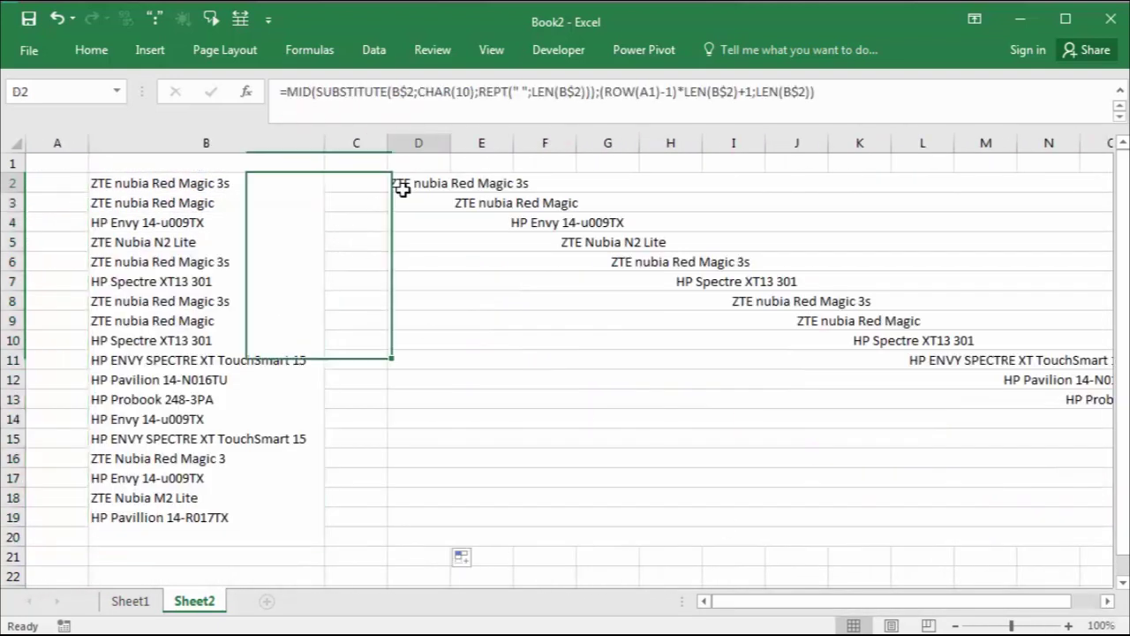
key("ctrl+Down")
double_click(397, 182)
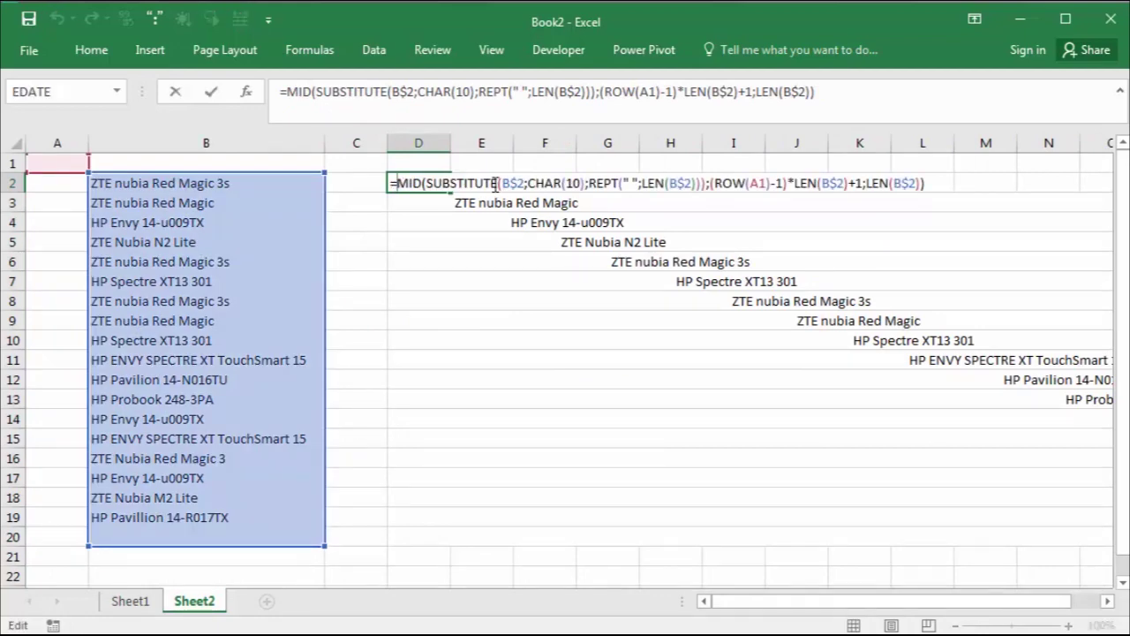
type("TRIM(")
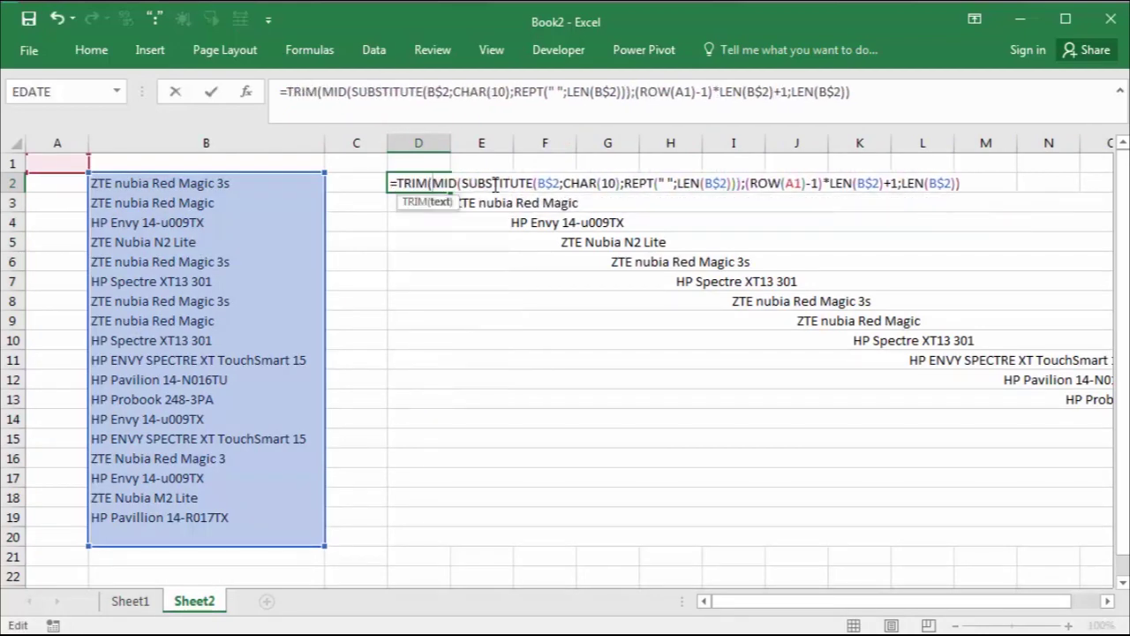
key("Return")
left_click_drag(561, 326, 483, 269)
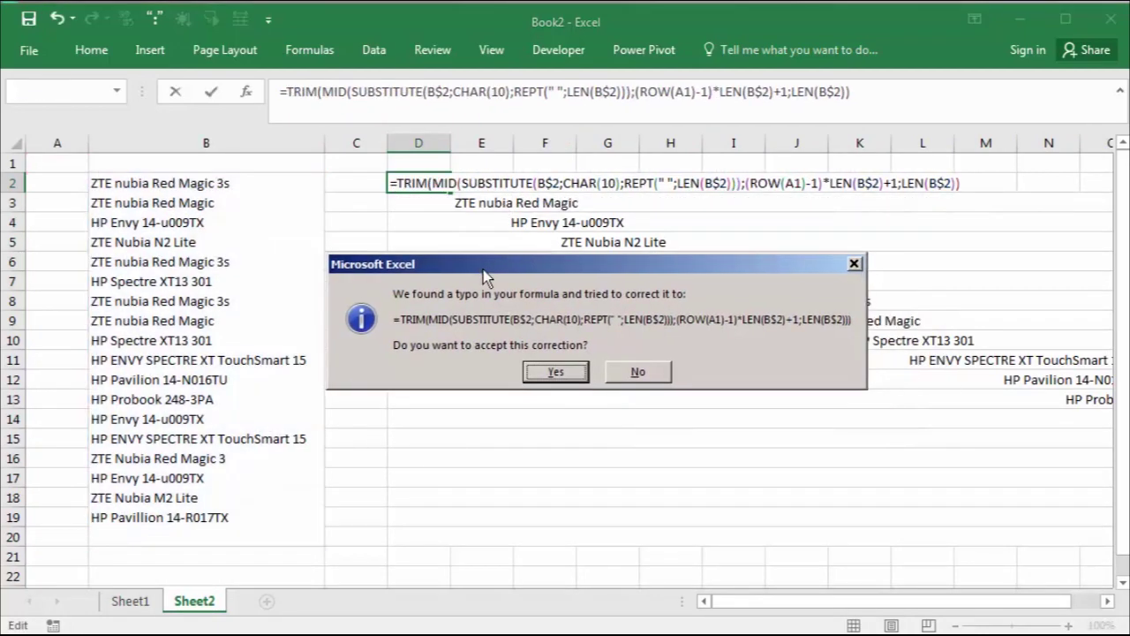
left_click(536, 371)
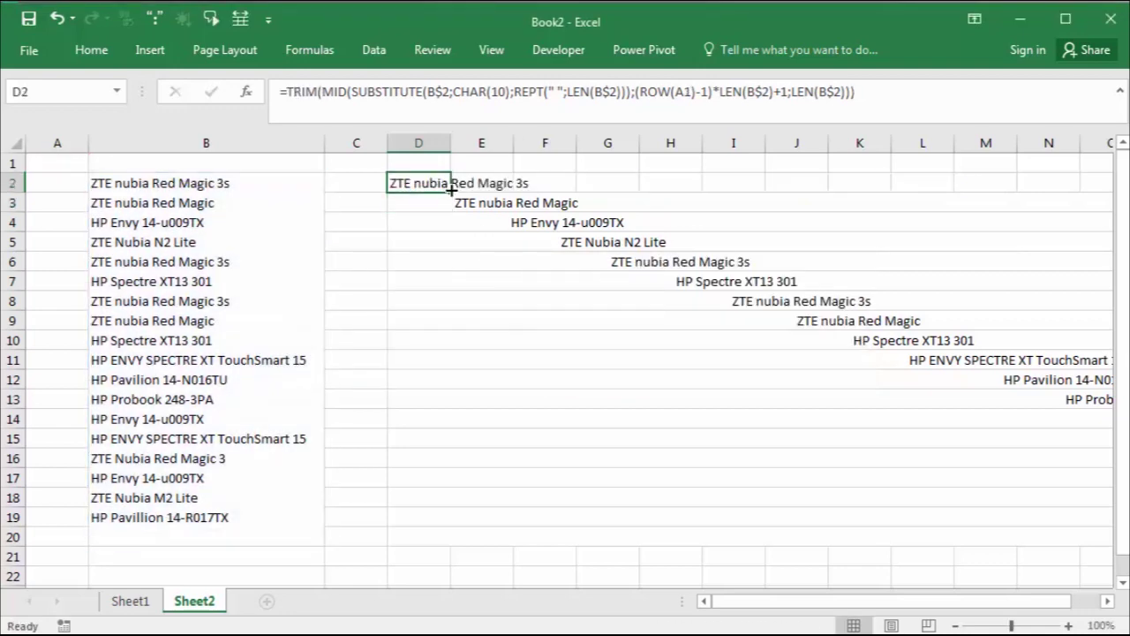
left_click_drag(451, 198, 451, 529)
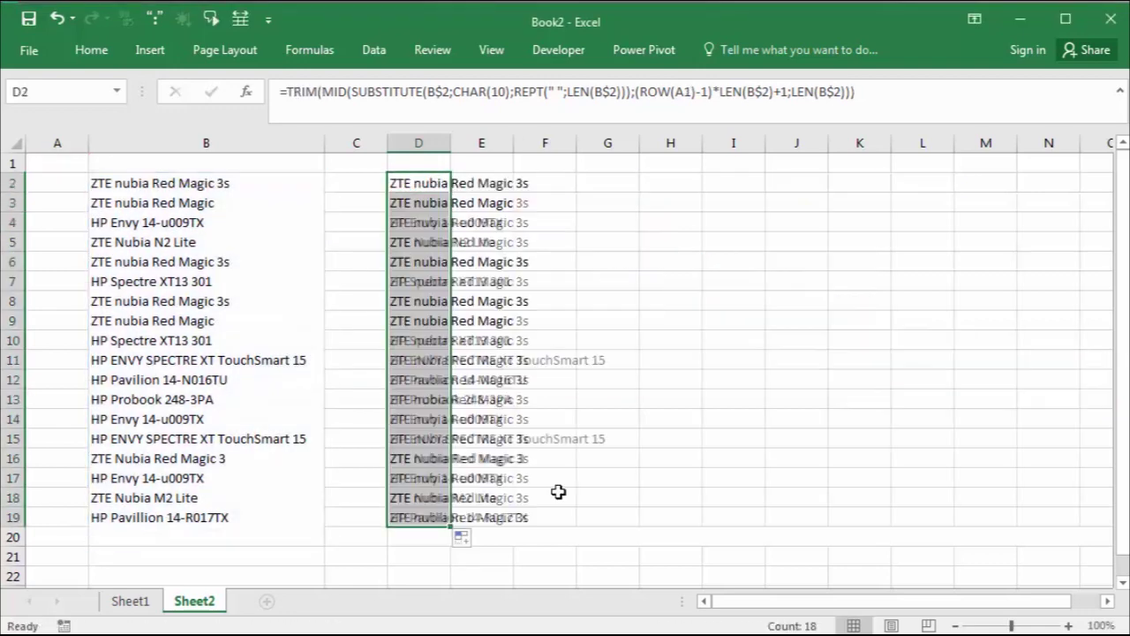
left_click(725, 327)
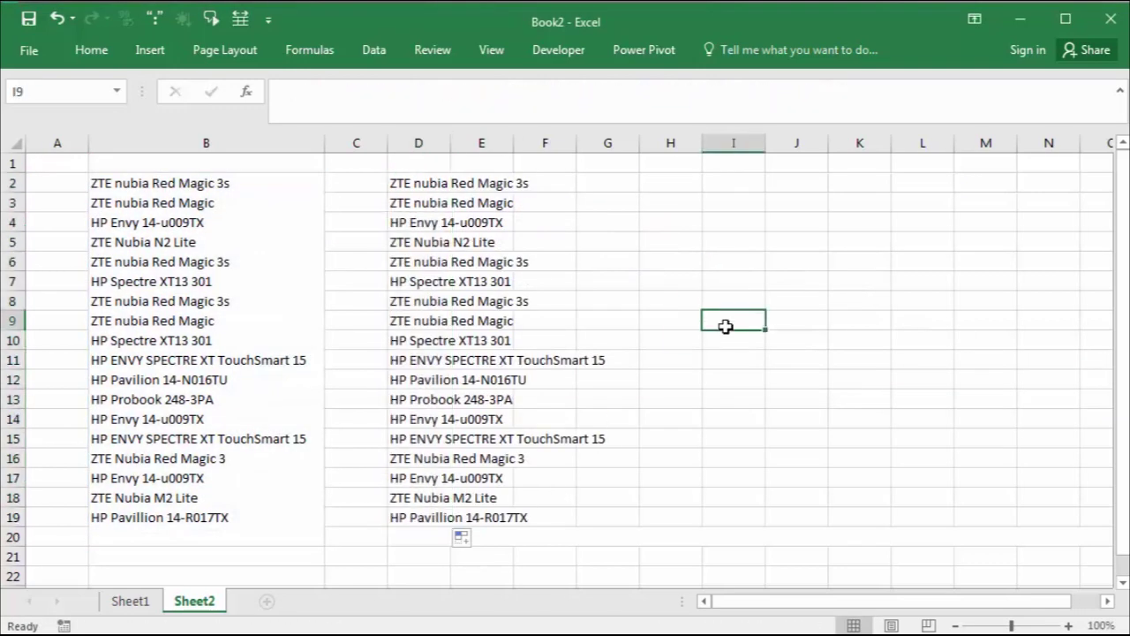
double_click(451, 143)
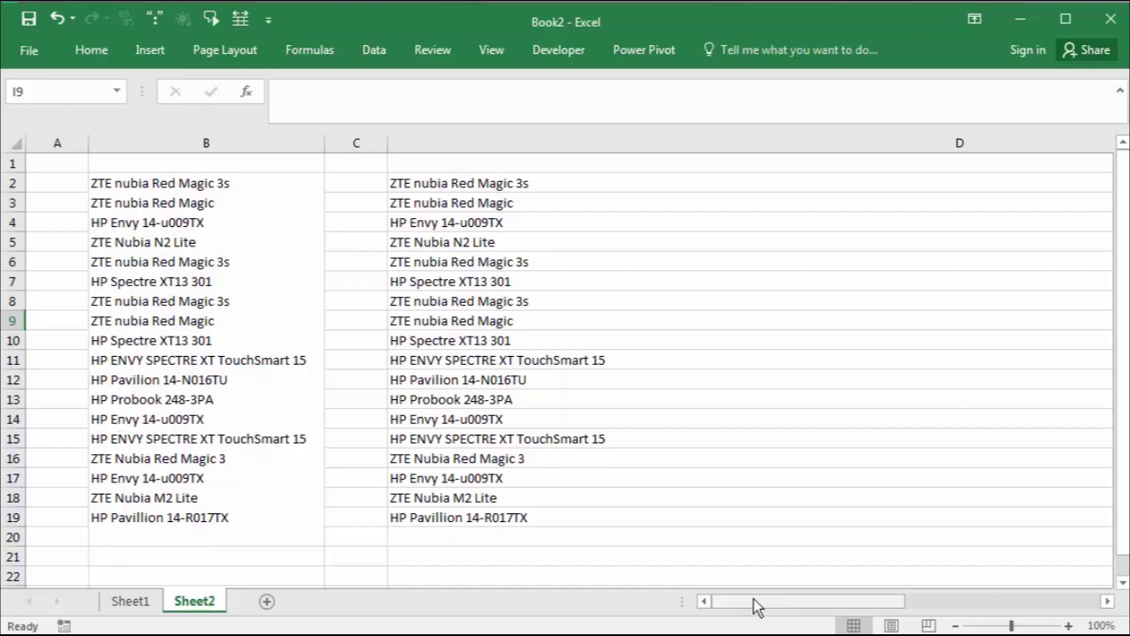
mouse_move(752, 601)
left_mouse_down()
mouse_move(970, 606)
mouse_move(788, 606)
mouse_move(900, 602)
left_mouse_up()
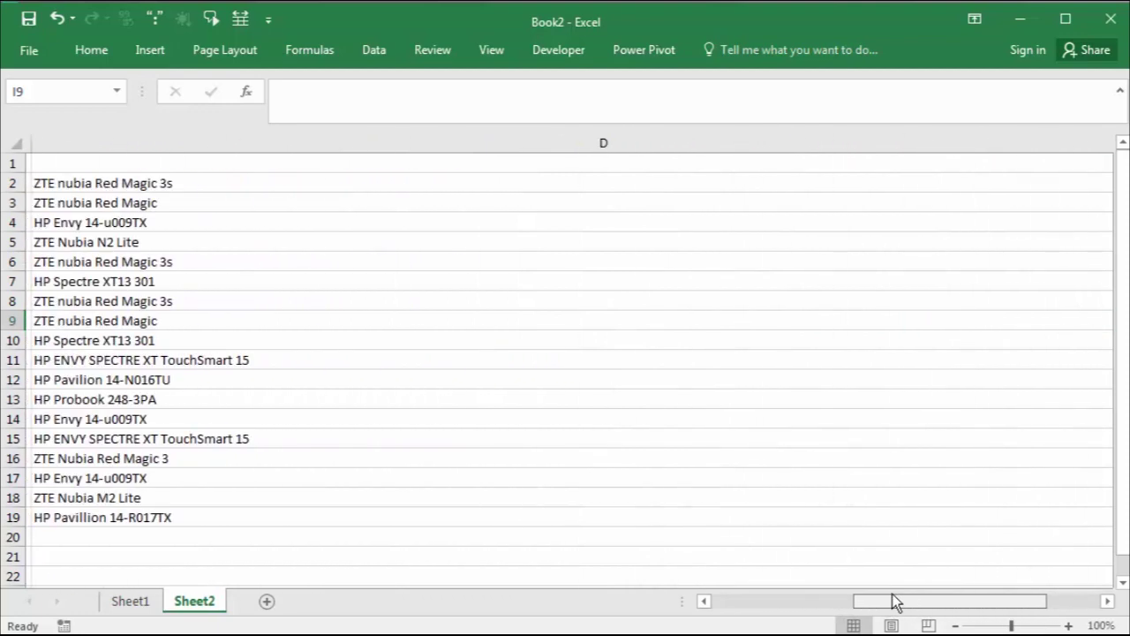
left_click_drag(901, 602, 845, 600)
key("ctrl+z")
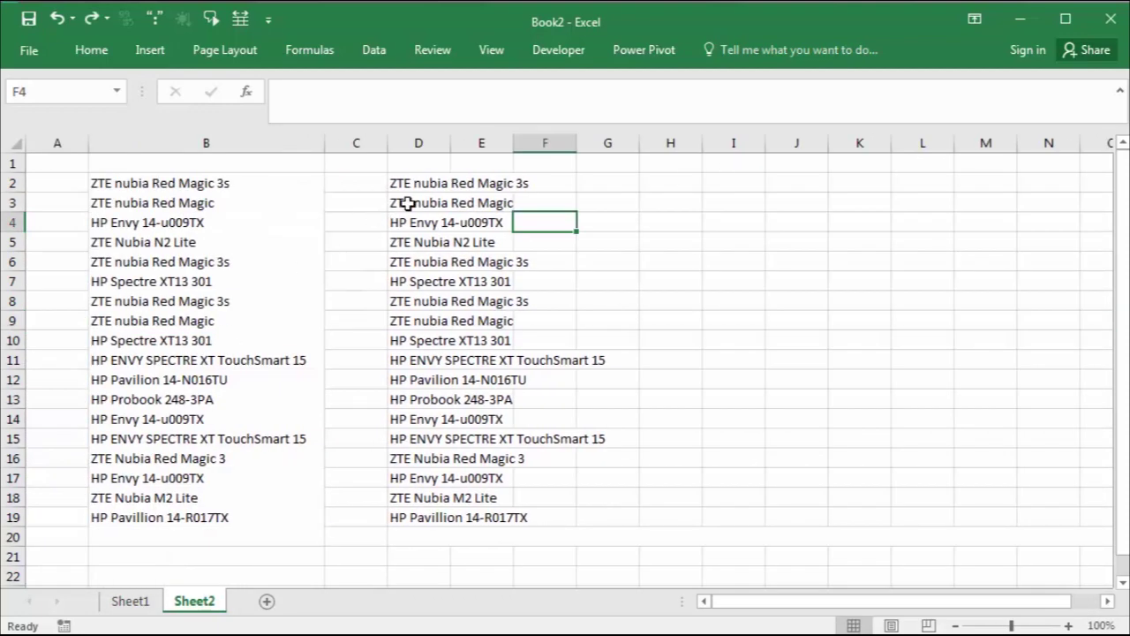
left_click(408, 203)
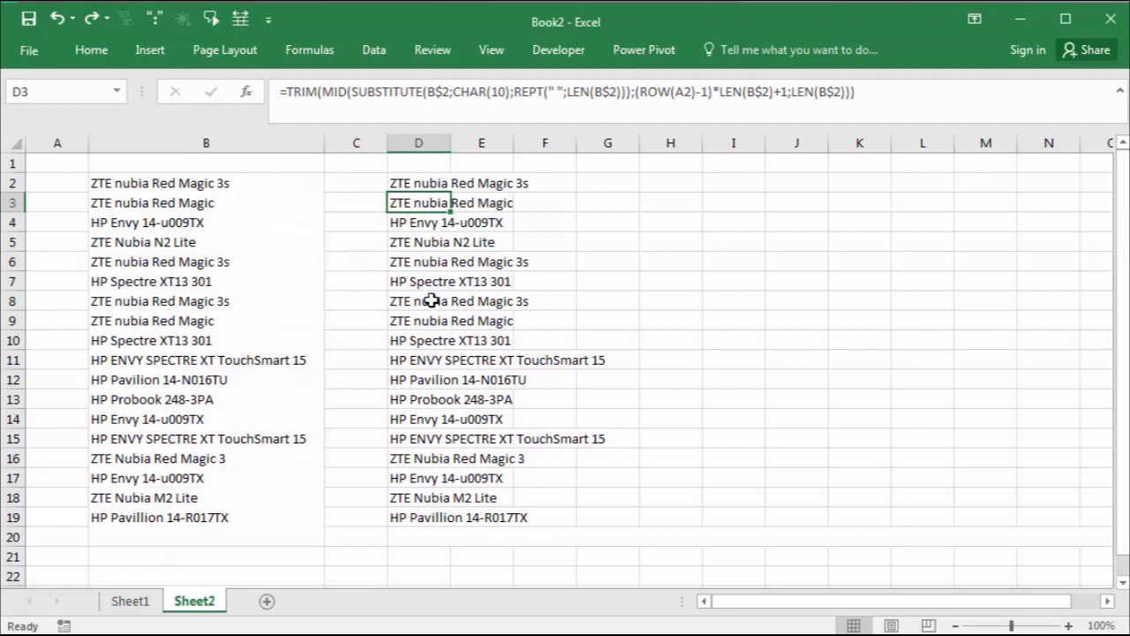